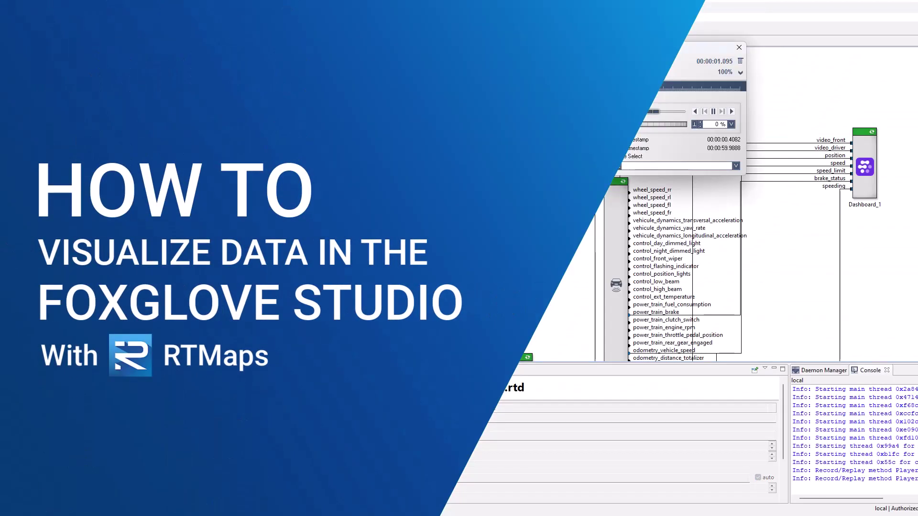
# - Replay demo_ergo_foxglove and orbit Foxglove's 3D lidar panel to a top-down view
pyautogui.hotkey('alt', 'Tab')
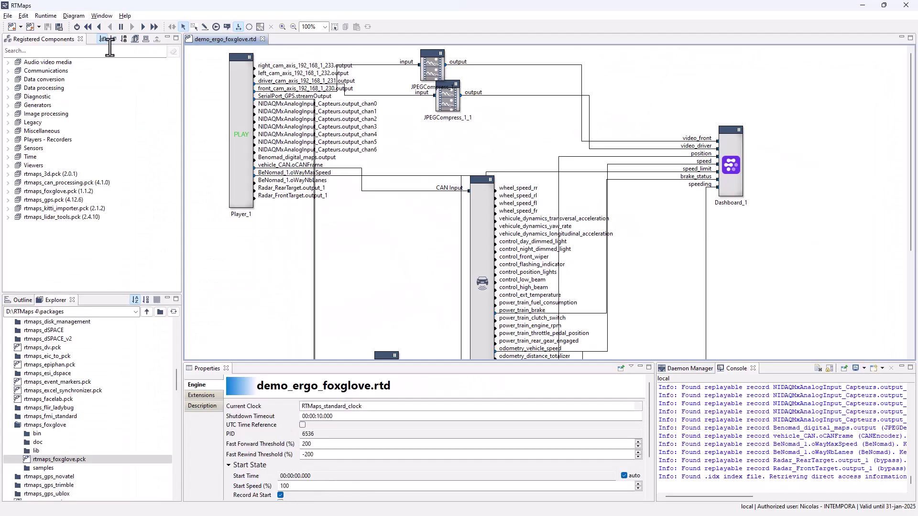
pyautogui.click(77, 26)
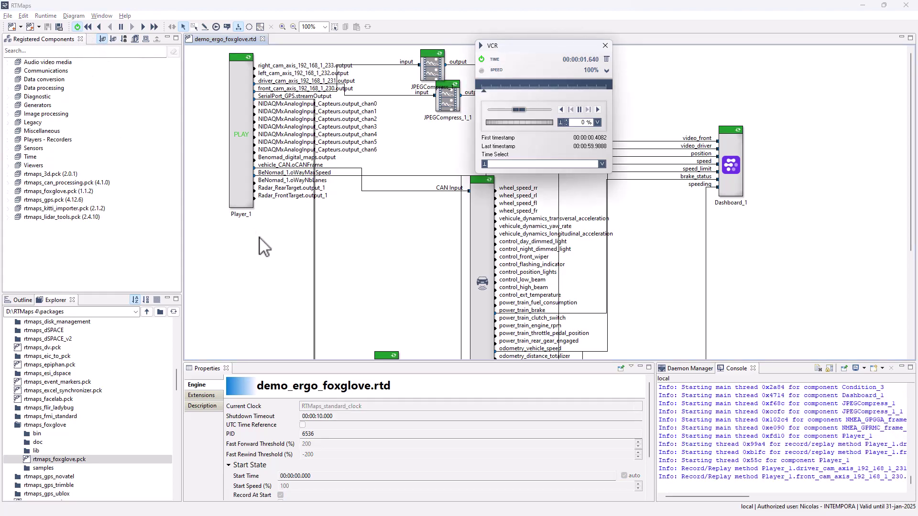
pyautogui.hotkey('alt', 'Tab')
pyautogui.press('Tab')
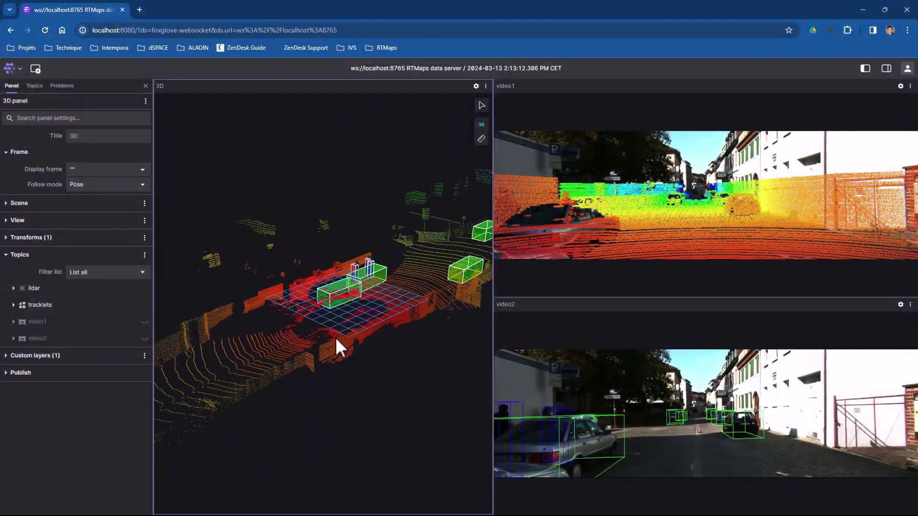
pyautogui.moveTo(335, 337); pyautogui.dragTo(371, 347)
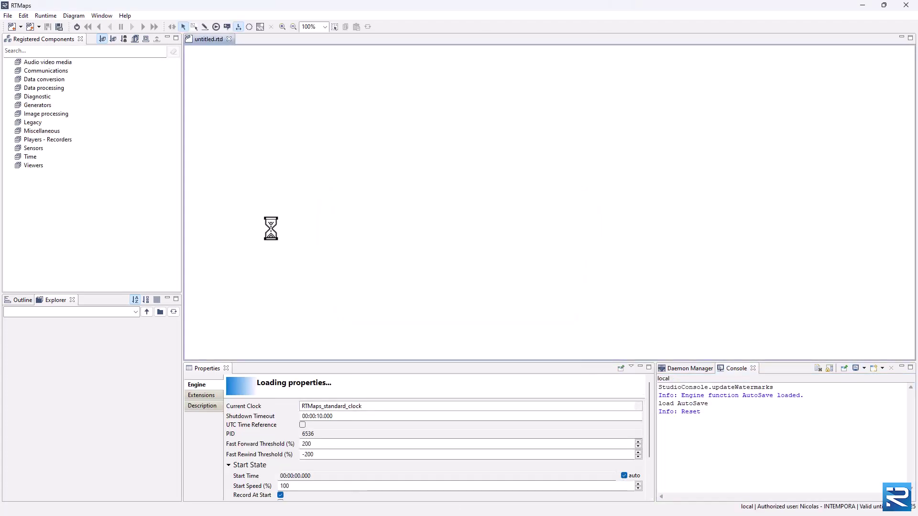
# - Load playback_kitti_projection_and_3D_viewer.rtd from Recent Diagrams and start its replay
pyautogui.click(8, 16)
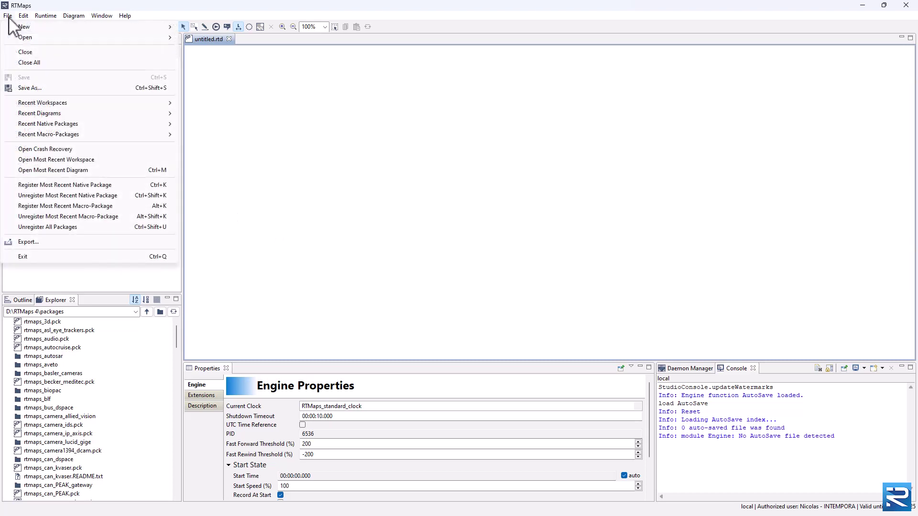
pyautogui.moveTo(40, 113)
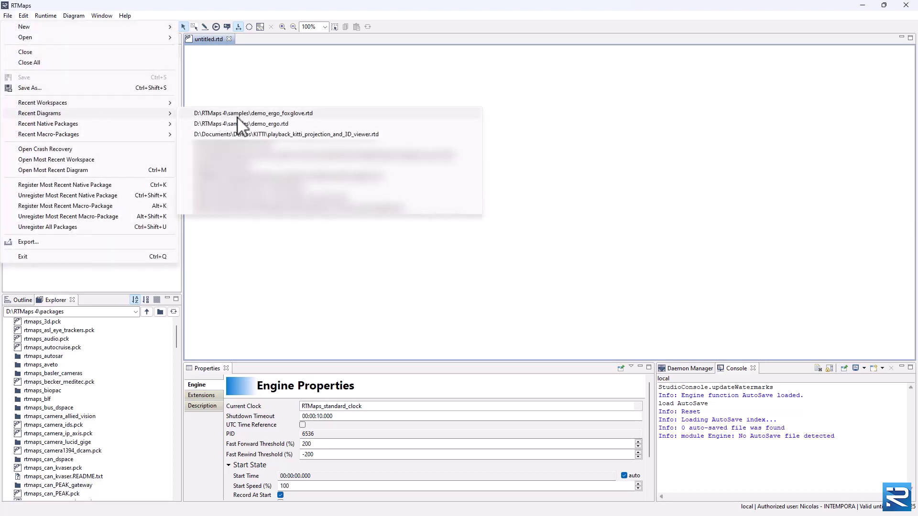
pyautogui.click(246, 134)
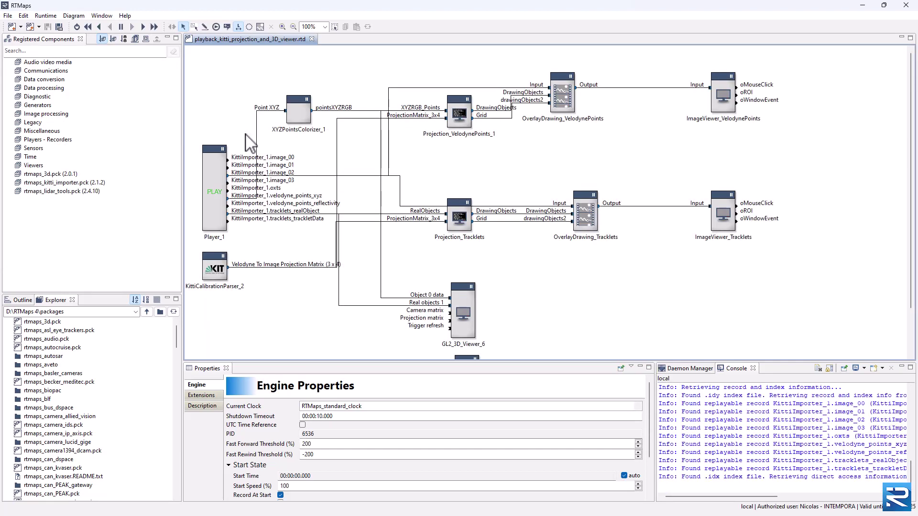
pyautogui.click(78, 27)
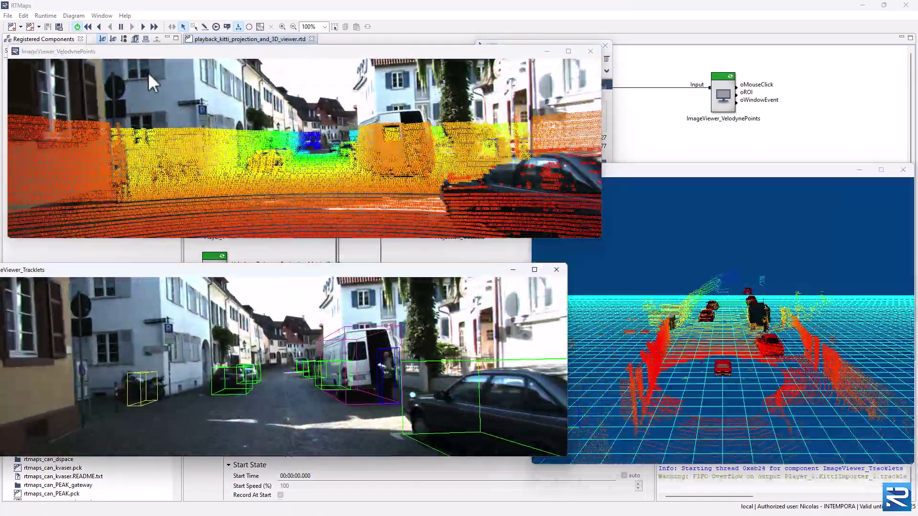
# - Orbit the GL2 3D point cloud viewer, then stop the replay
pyautogui.click(731, 385)
pyautogui.moveTo(732, 385)
pyautogui.mouseDown()
pyautogui.moveTo(696, 409)
pyautogui.moveTo(696, 400)
pyautogui.moveTo(755, 404)
pyautogui.moveTo(815, 381)
pyautogui.moveTo(774, 387)
pyautogui.moveTo(571, 320)
pyautogui.mouseUp()
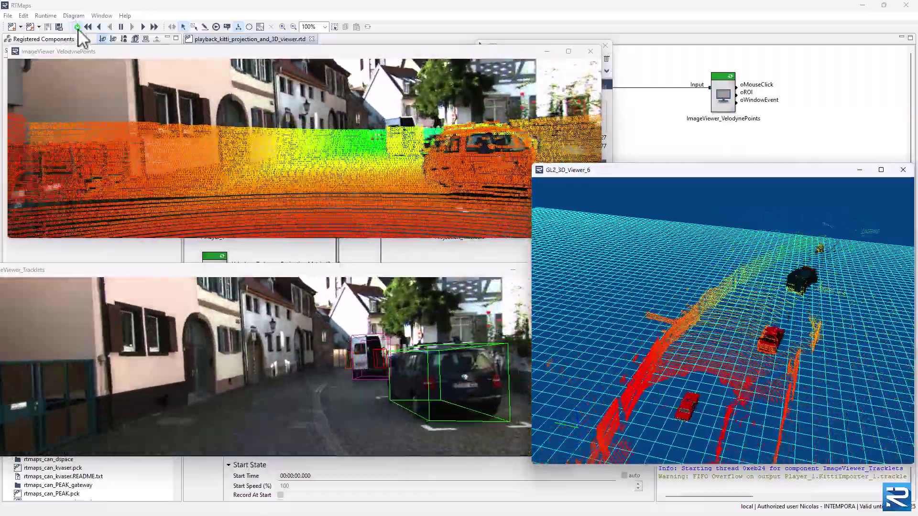
pyautogui.click(78, 28)
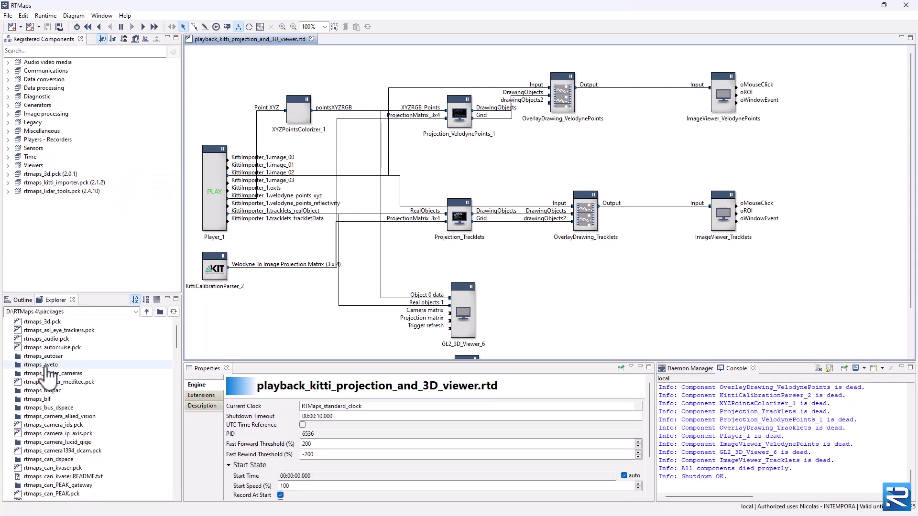
pyautogui.scroll(-4, 61, 390)
pyautogui.scroll(-3, 54, 397)
pyautogui.scroll(-2, 56, 393)
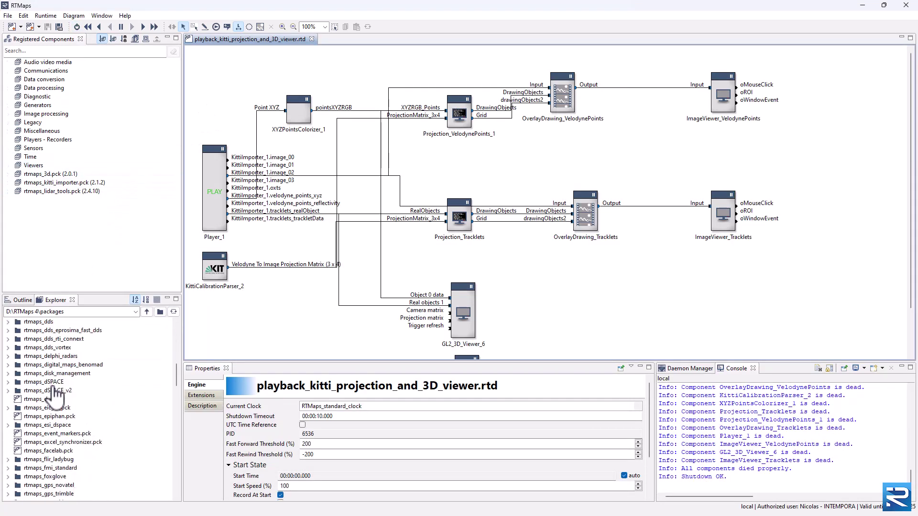
pyautogui.scroll(-2, 56, 401)
# - Register the rtmaps_foxglove.pck package in RTMaps
pyautogui.click(58, 425)
pyautogui.doubleClick(56, 425)
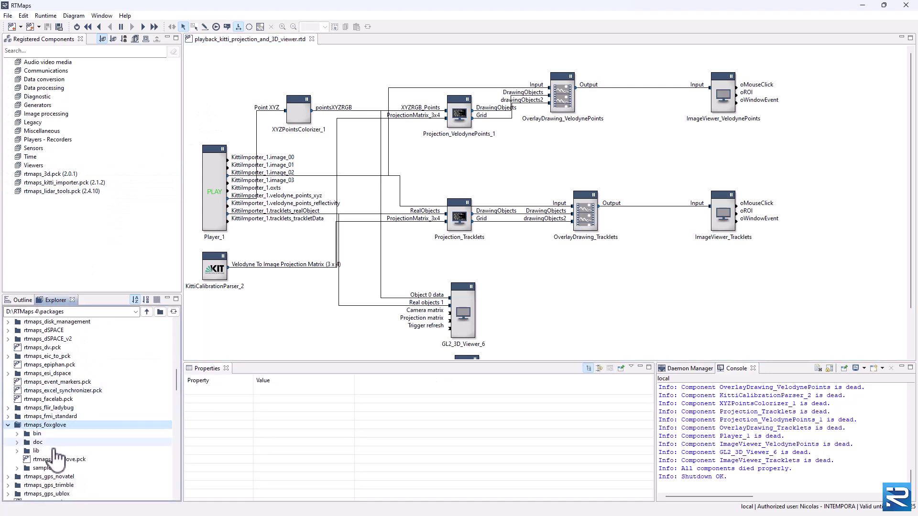
pyautogui.moveTo(54, 459); pyautogui.dragTo(61, 277)
# - Place a Foxglove Dashboard_1 component in the diagram's lower right
pyautogui.doubleClick(57, 174)
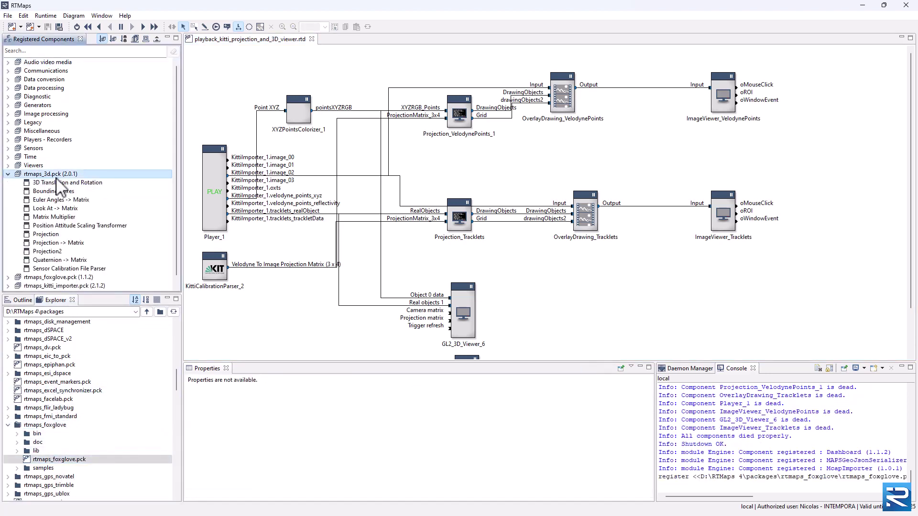
pyautogui.doubleClick(57, 183)
pyautogui.moveTo(57, 193); pyautogui.dragTo(466, 256)
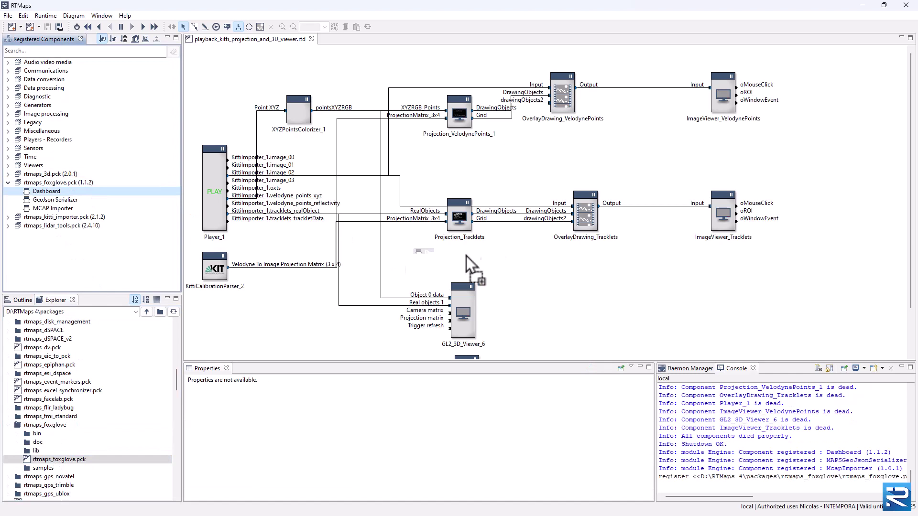
pyautogui.moveTo(726, 272); pyautogui.dragTo(726, 272)
# - Delete ImageViewer_Tracklets, ImageViewer_VelodynePoints and GL2_3D_Viewer_6 from the diagram
pyautogui.click(720, 236)
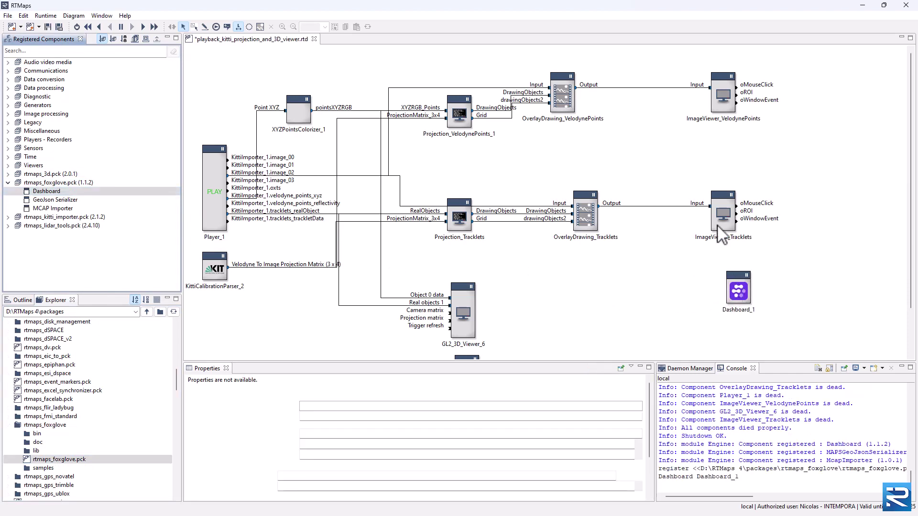
pyautogui.press('Delete')
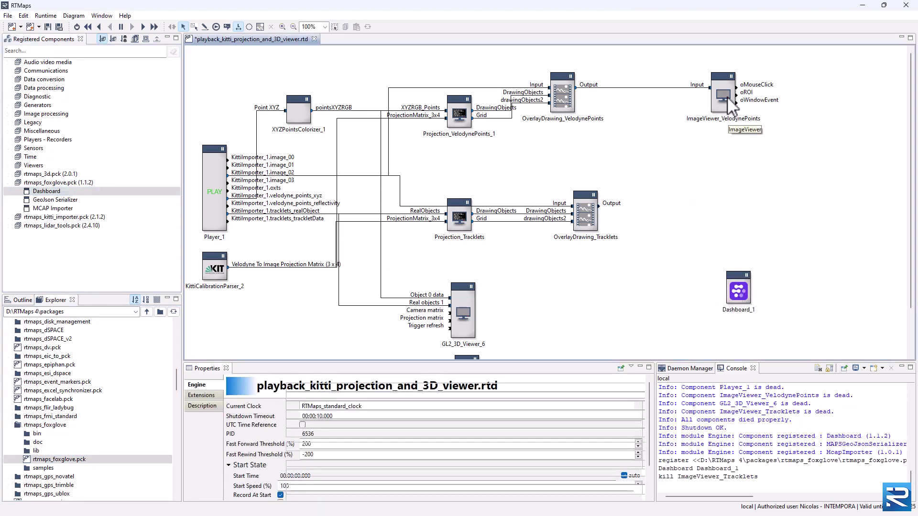
pyautogui.click(726, 96)
pyautogui.press('Delete')
pyautogui.click(462, 311)
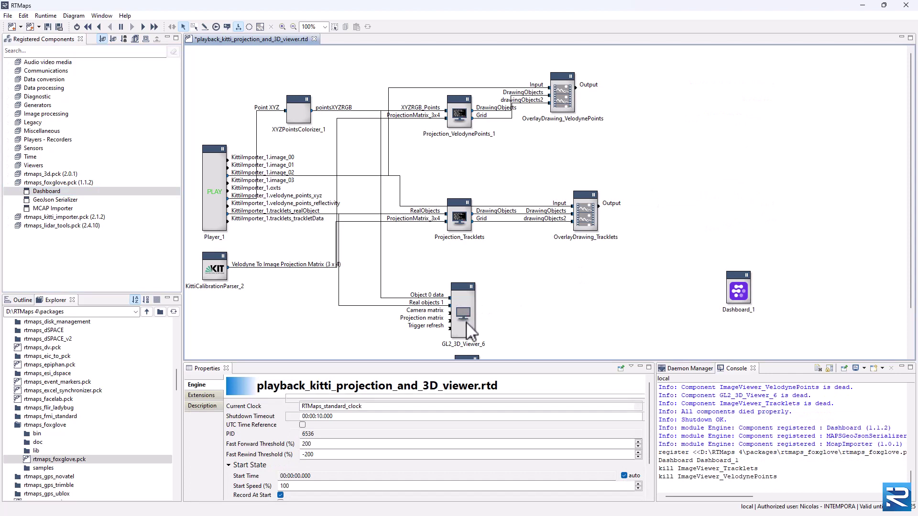
pyautogui.press('Delete')
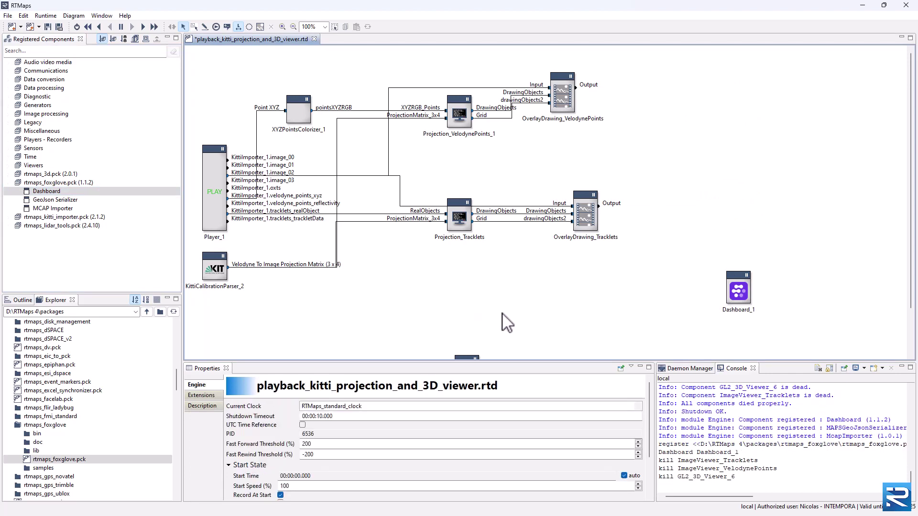
pyautogui.scroll(1, 504, 319)
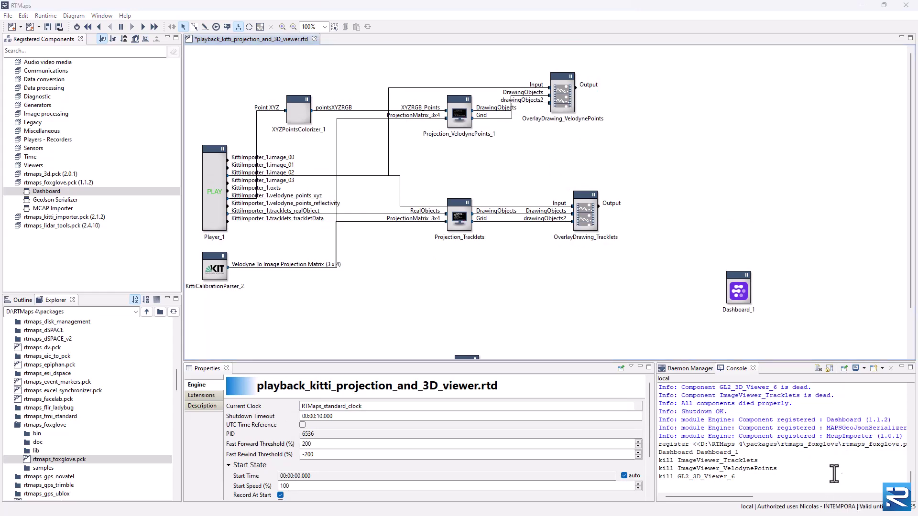
# - Move Dashboard_1 higher and set its Number of channels to 3
pyautogui.moveTo(742, 305); pyautogui.dragTo(726, 163)
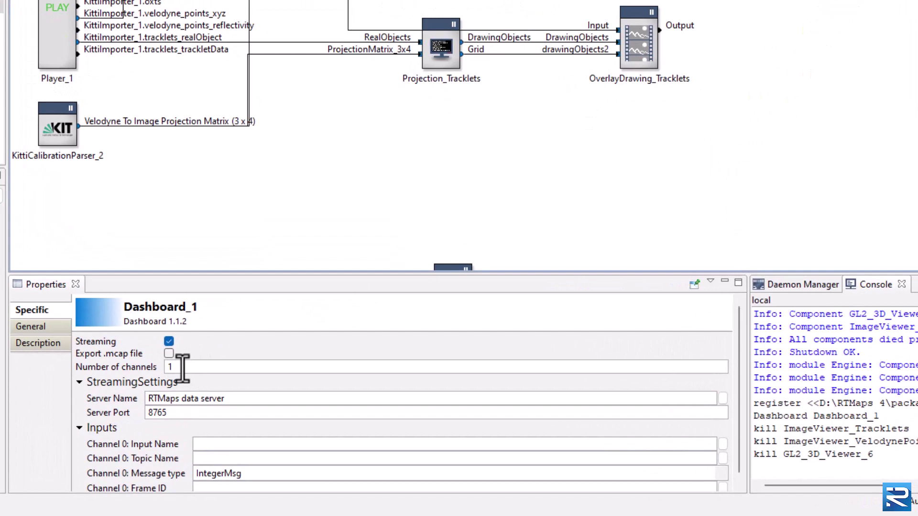
pyautogui.moveTo(183, 368); pyautogui.dragTo(162, 364)
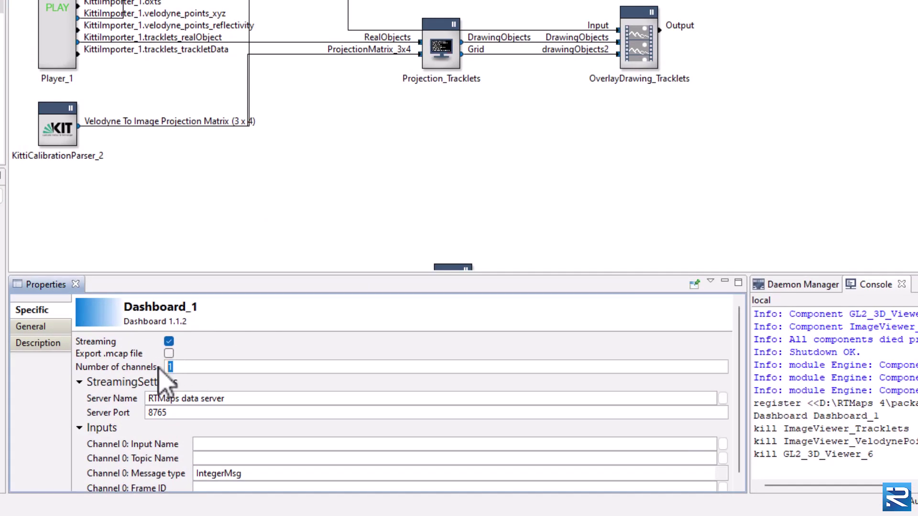
pyautogui.write('3')
pyautogui.press('Return')
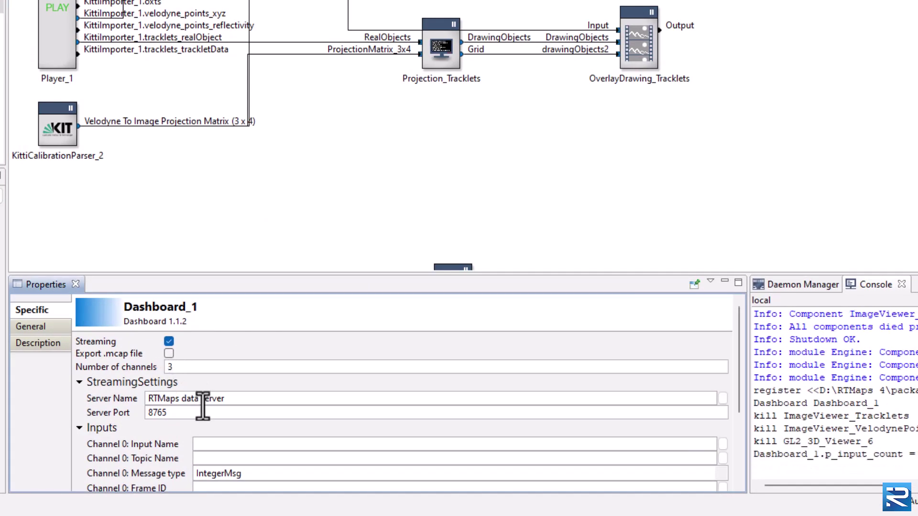
pyautogui.scroll(-1, 201, 410)
pyautogui.write('video1')
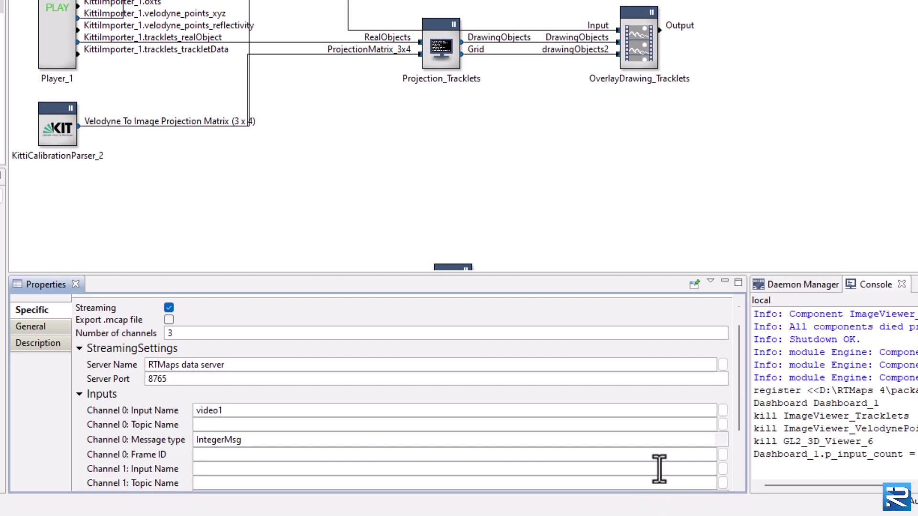
# - Make video1 and video2 CompressedImage channels and lidar a ColoredPointCloud channel
pyautogui.click(720, 440)
pyautogui.click(227, 475)
pyautogui.write('video2')
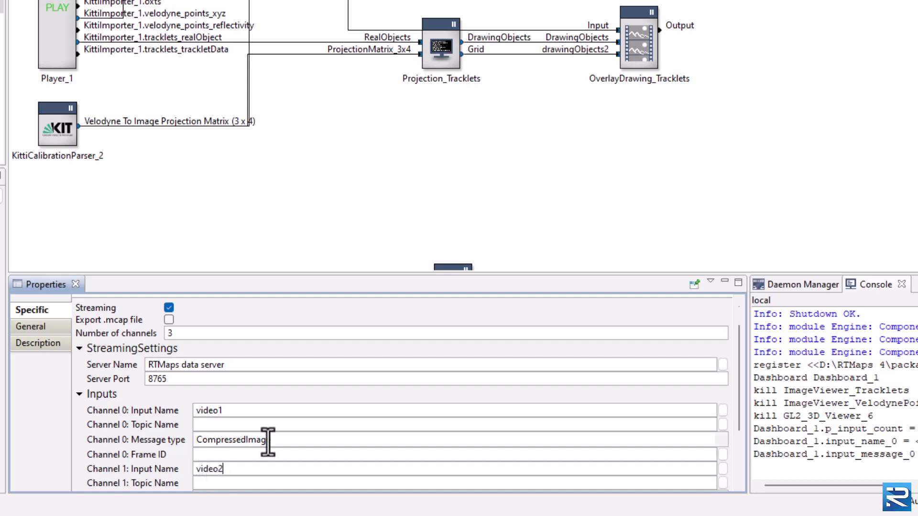
pyautogui.scroll(-2, 267, 443)
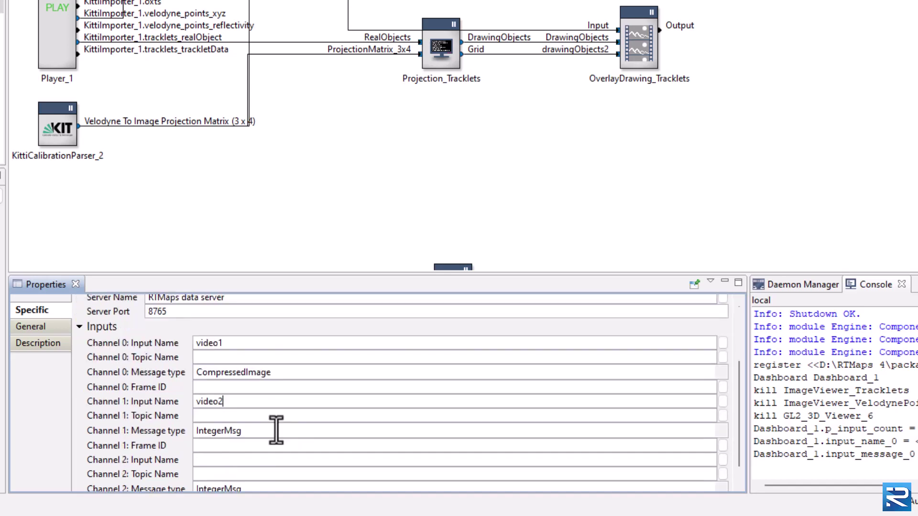
pyautogui.click(720, 430)
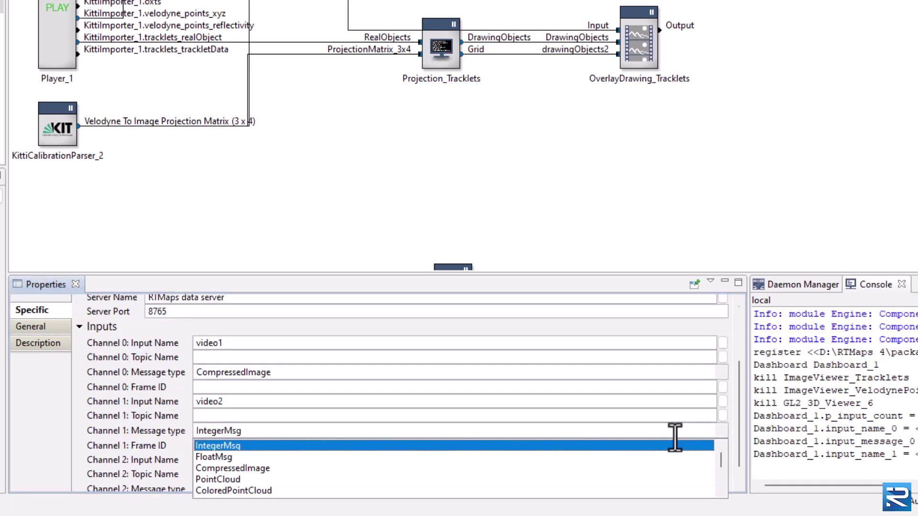
pyautogui.click(252, 469)
pyautogui.scroll(-1, 244, 444)
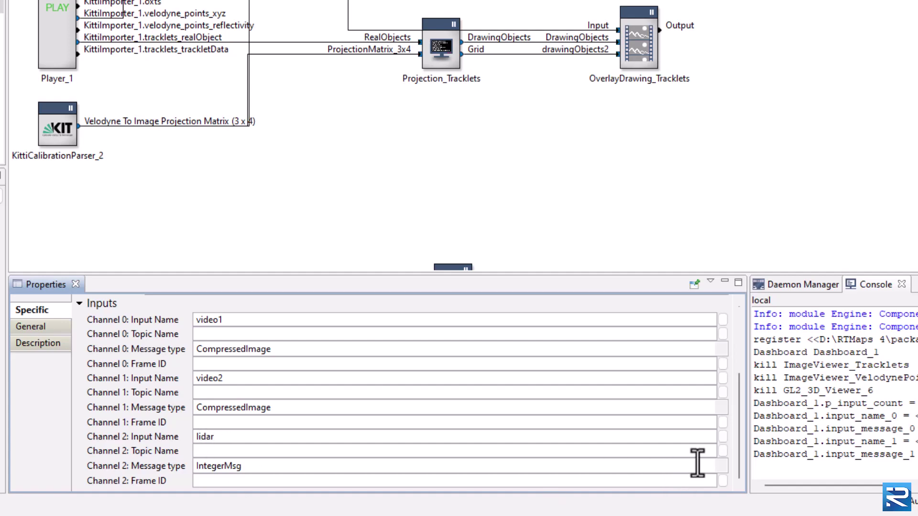
pyautogui.click(721, 466)
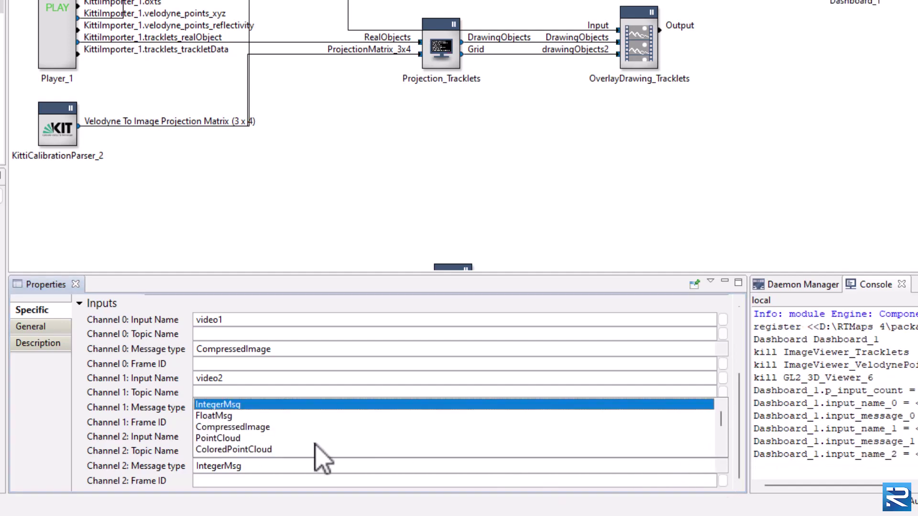
pyautogui.click(244, 450)
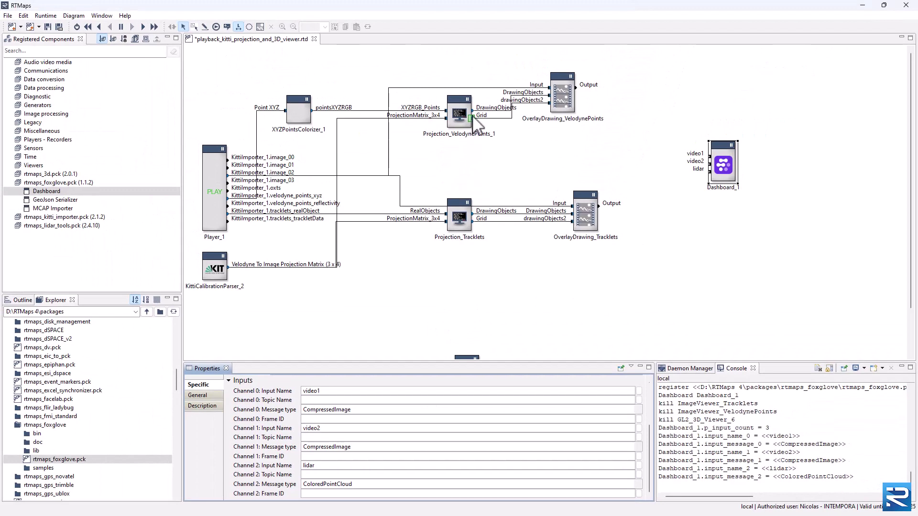
# - Add two JPEG compressors to the diagram and shift Dashboard_1 right
pyautogui.click(577, 103)
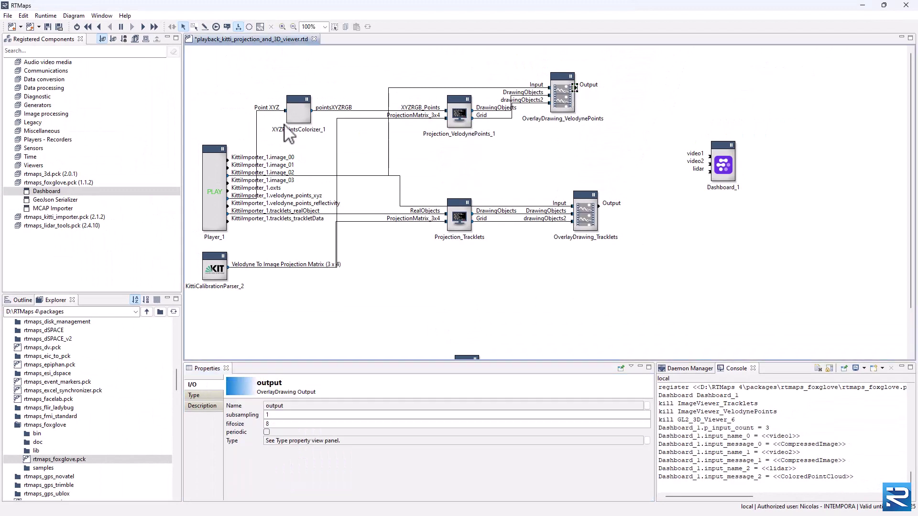
pyautogui.doubleClick(43, 114)
pyautogui.moveTo(43, 141); pyautogui.dragTo(665, 120)
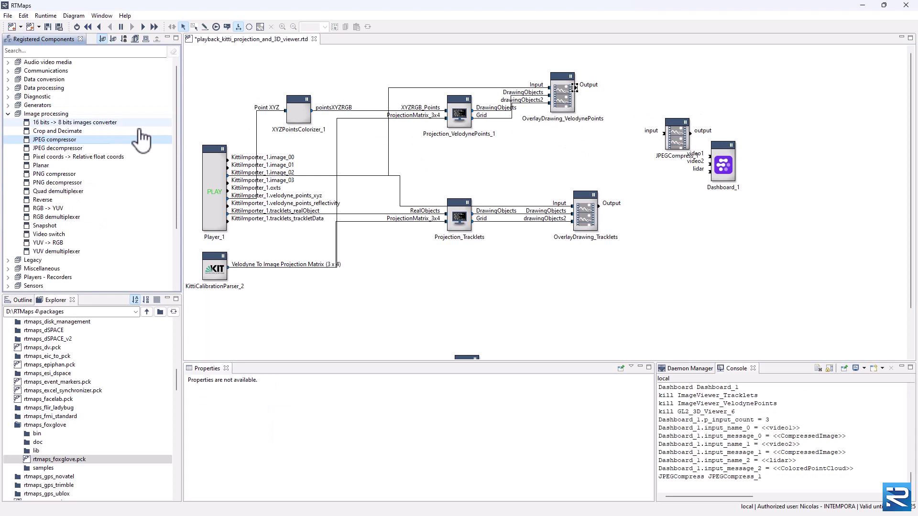
pyautogui.moveTo(139, 139); pyautogui.dragTo(225, 145)
pyautogui.moveTo(660, 166); pyautogui.dragTo(668, 173)
pyautogui.moveTo(723, 164); pyautogui.dragTo(784, 161)
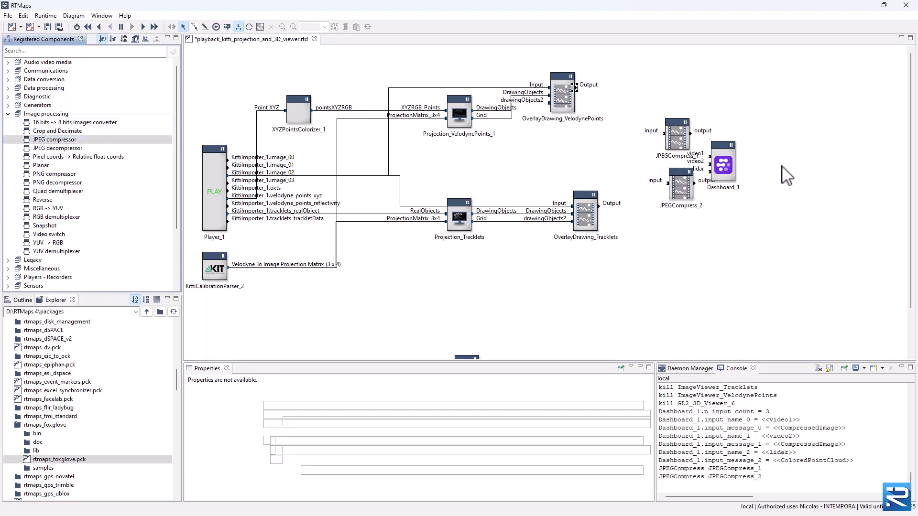
# - Wire the overlay images through the compressors to video1/video2 and pointsXYZRGB to lidar
pyautogui.moveTo(597, 207); pyautogui.dragTo(668, 183)
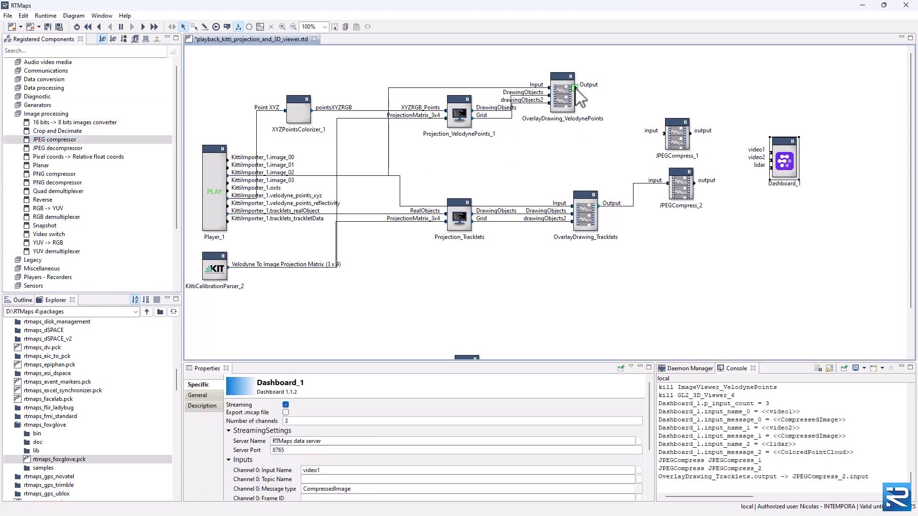
pyautogui.moveTo(574, 88)
pyautogui.mouseDown()
pyautogui.moveTo(668, 133)
pyautogui.moveTo(770, 157)
pyautogui.mouseUp()
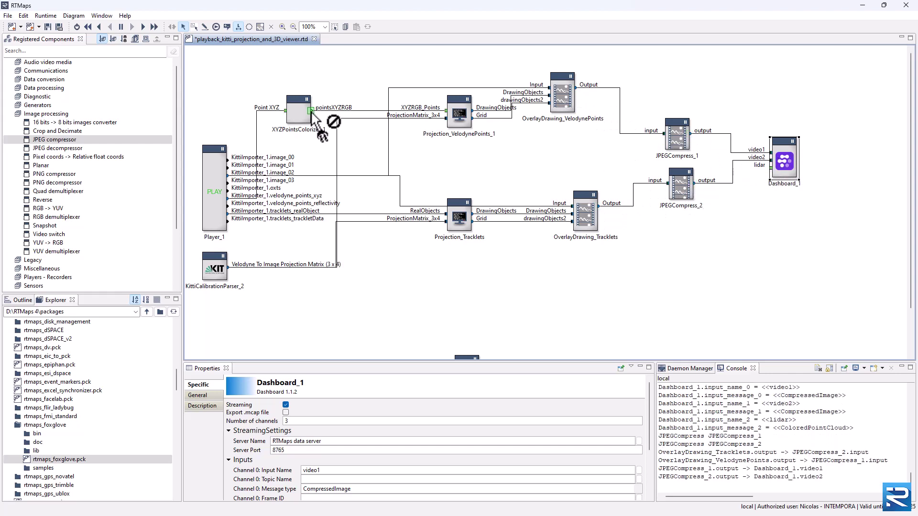
pyautogui.moveTo(313, 114); pyautogui.dragTo(769, 165)
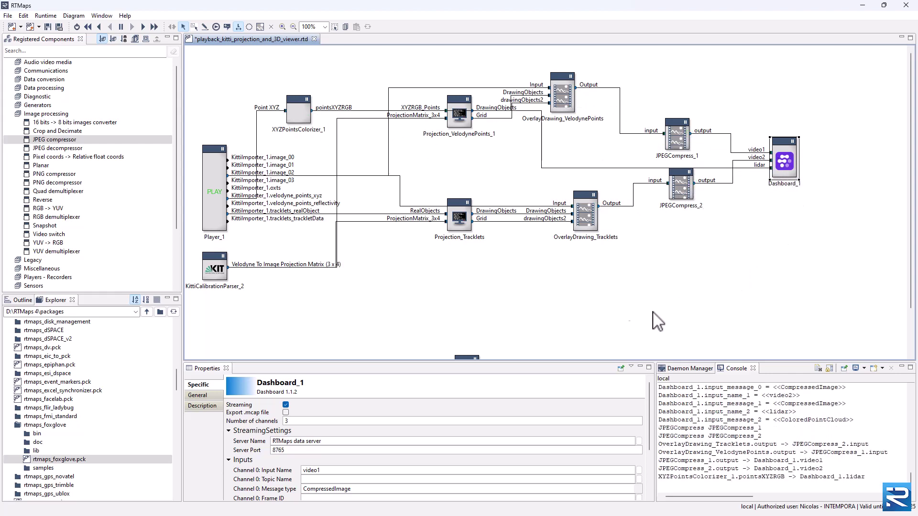
pyautogui.click(391, 313)
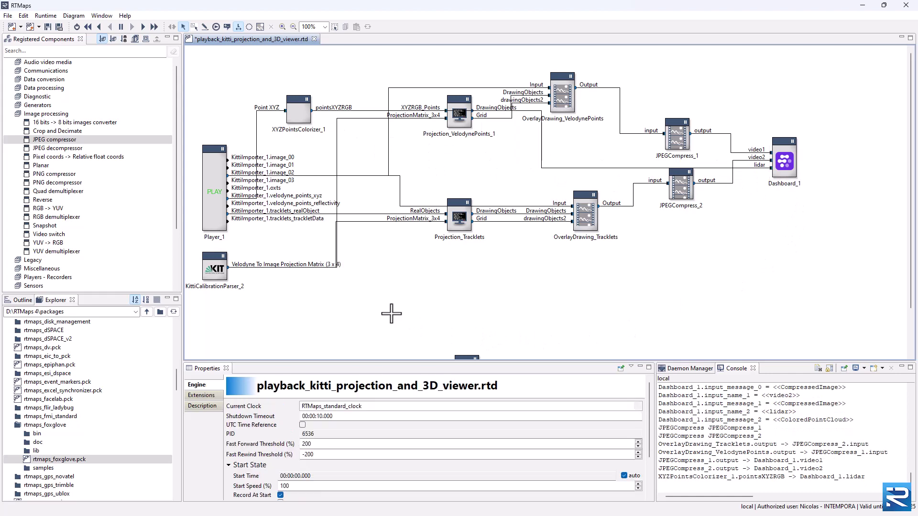
# - Bring the Command Prompt forward to launch Foxglove Studio's Docker server on port 8080
pyautogui.hotkey('alt', 'Tab')
pyautogui.click(667, 346)
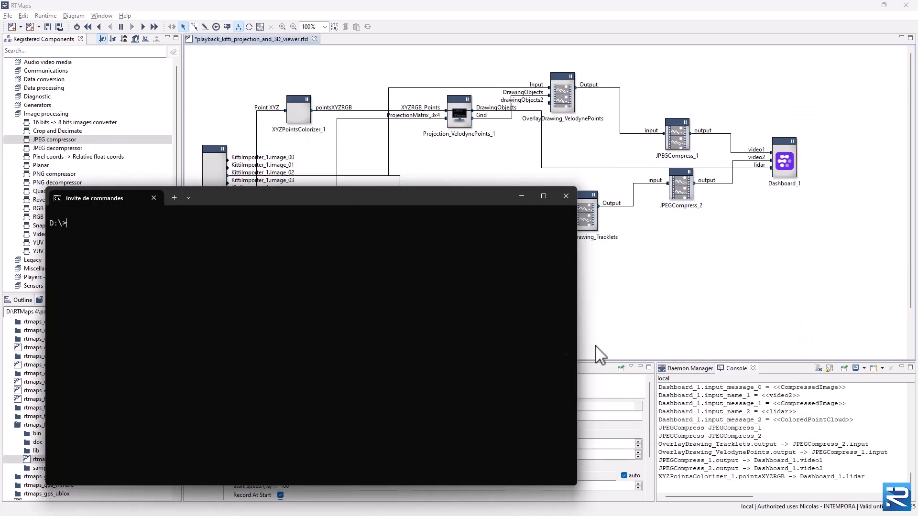
pyautogui.write('docker run -p 8080:8080 ghcr.io/foxglove/studio:latest')
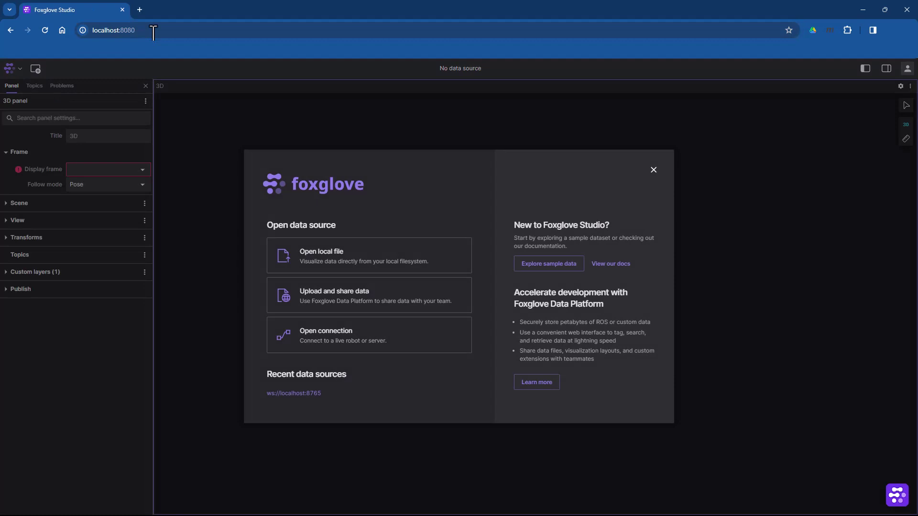
# - Connect Foxglove to ws://localhost:8765, then run the RTMaps diagram and return to Foxglove
pyautogui.click(330, 348)
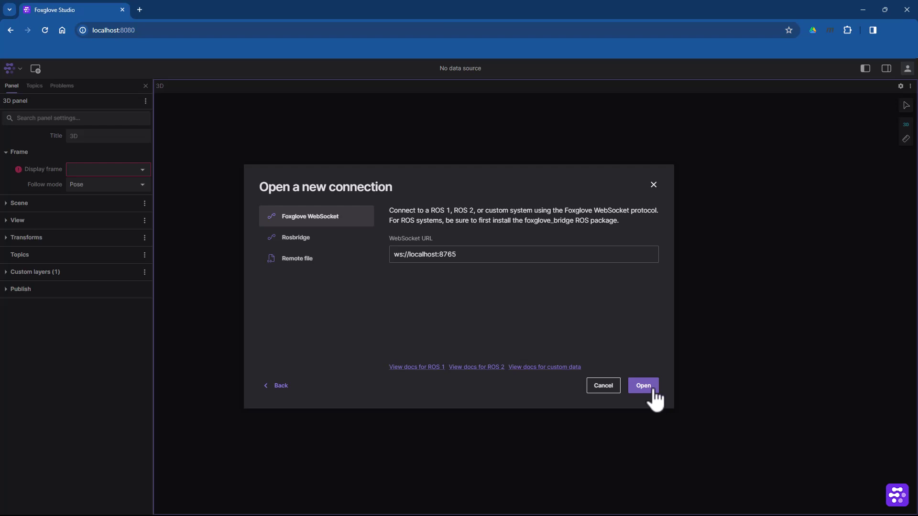
pyautogui.click(643, 386)
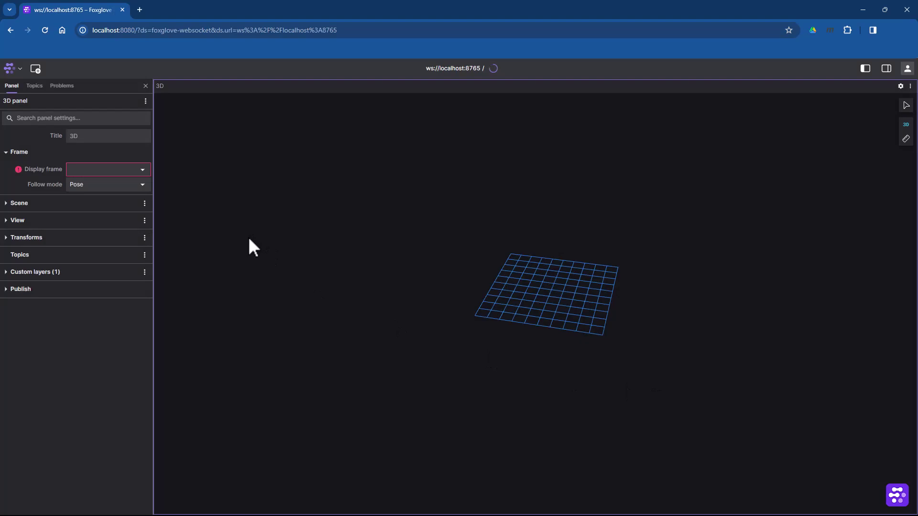
pyautogui.hotkey('alt', 'Tab')
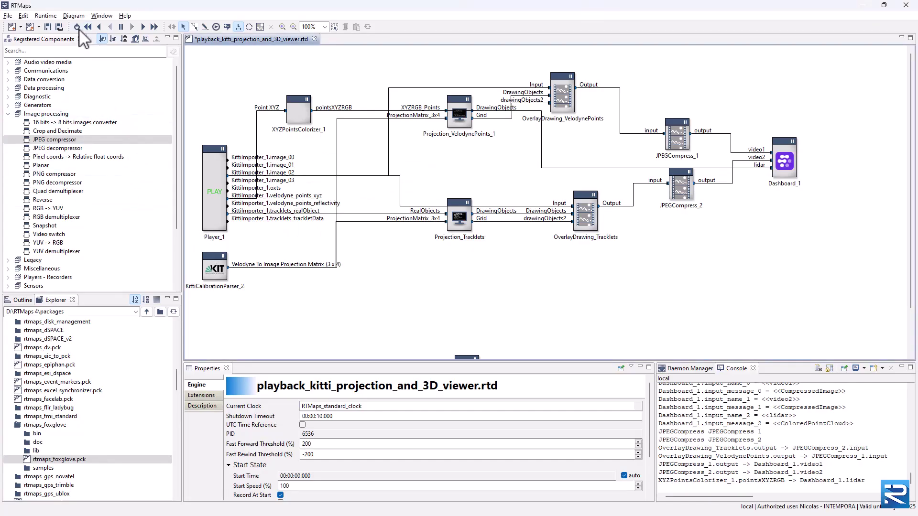
pyautogui.click(78, 28)
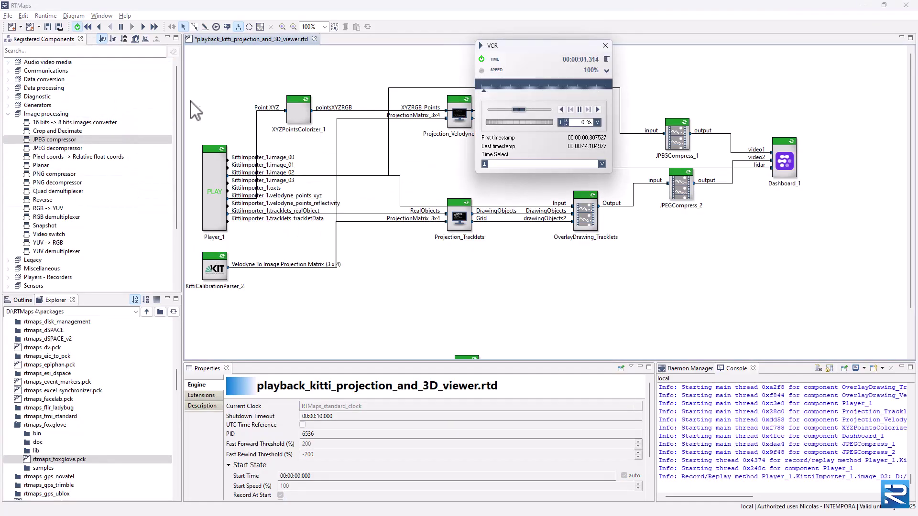
pyautogui.hotkey('alt', 'Tab')
pyautogui.hotkey('alt', 'Tab')
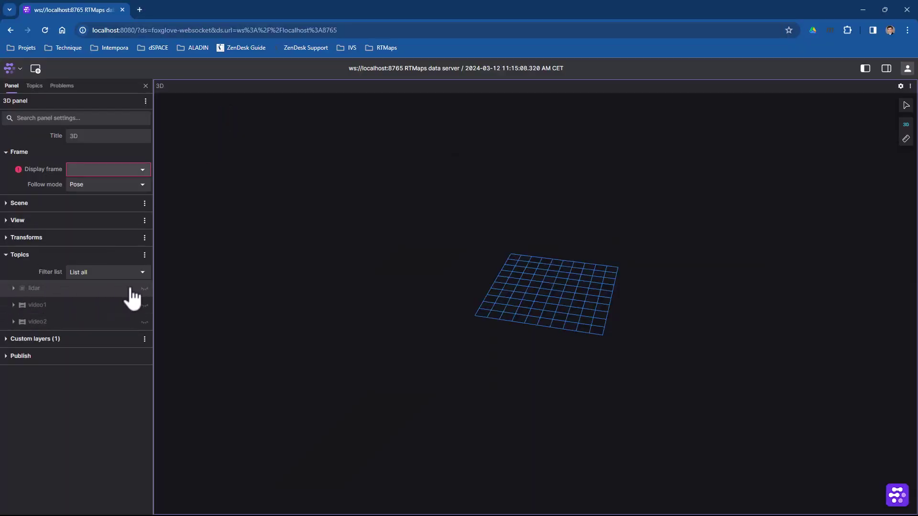
# - Show the lidar topic in the 3D panel and add an Image panel beside it
pyautogui.click(144, 289)
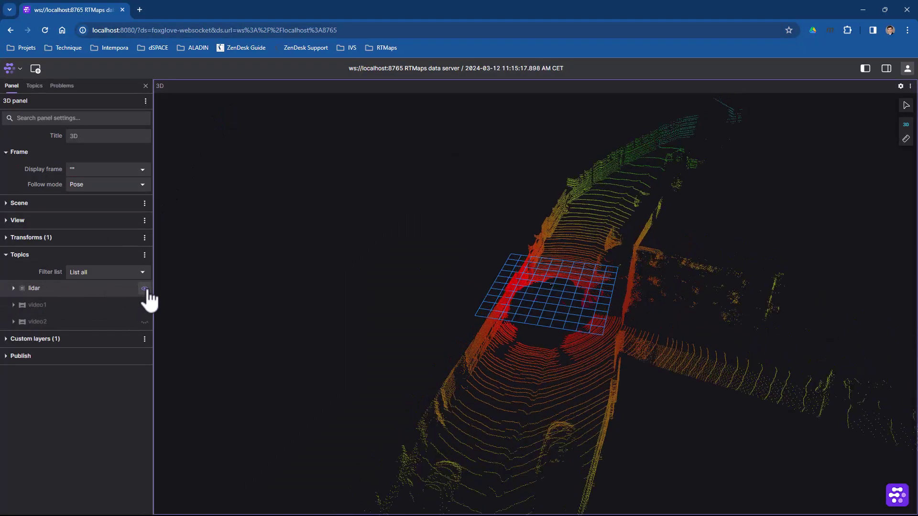
pyautogui.click(36, 69)
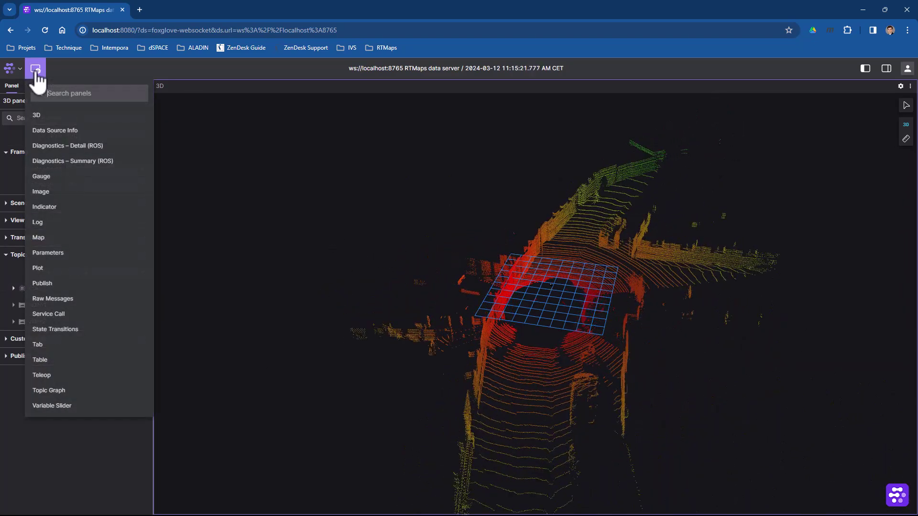
pyautogui.moveTo(37, 192)
pyautogui.mouseDown()
pyautogui.moveTo(823, 207)
pyautogui.moveTo(814, 199)
pyautogui.mouseUp()
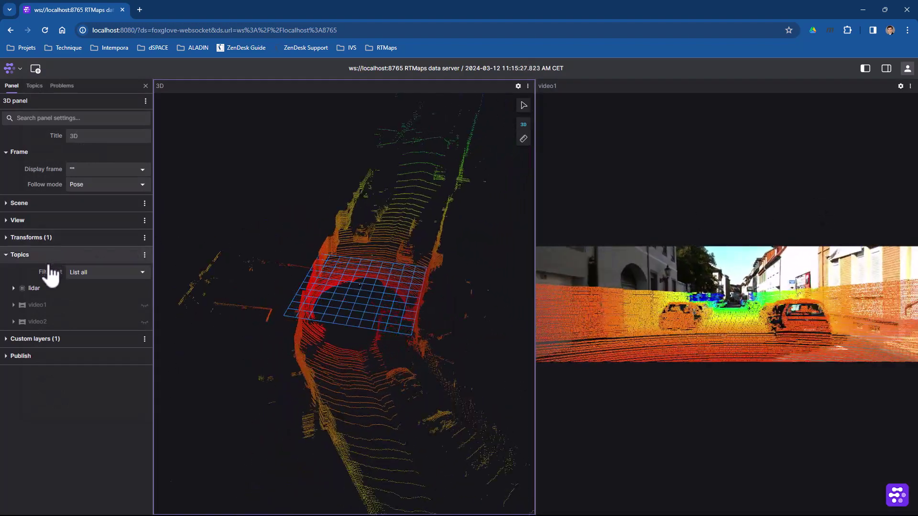
# - Add a second Image panel below the first, showing the video2 topic
pyautogui.click(35, 68)
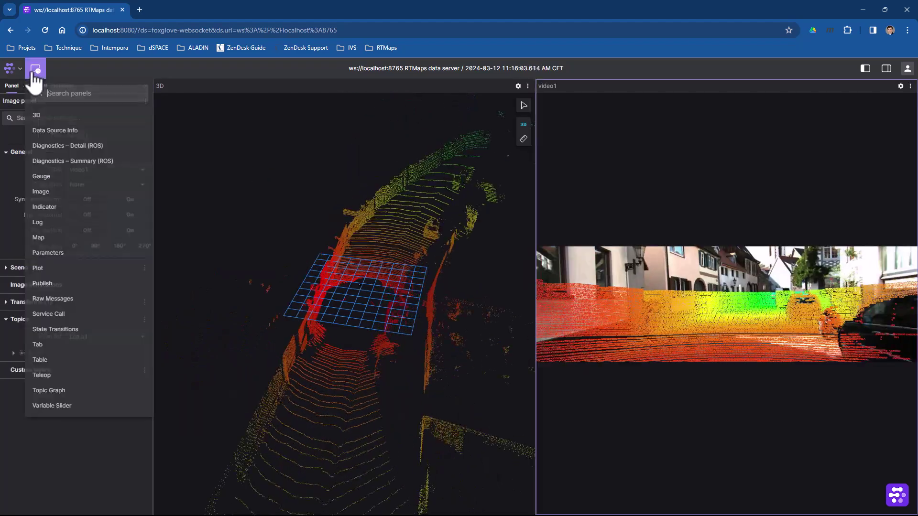
pyautogui.moveTo(40, 191); pyautogui.dragTo(778, 432)
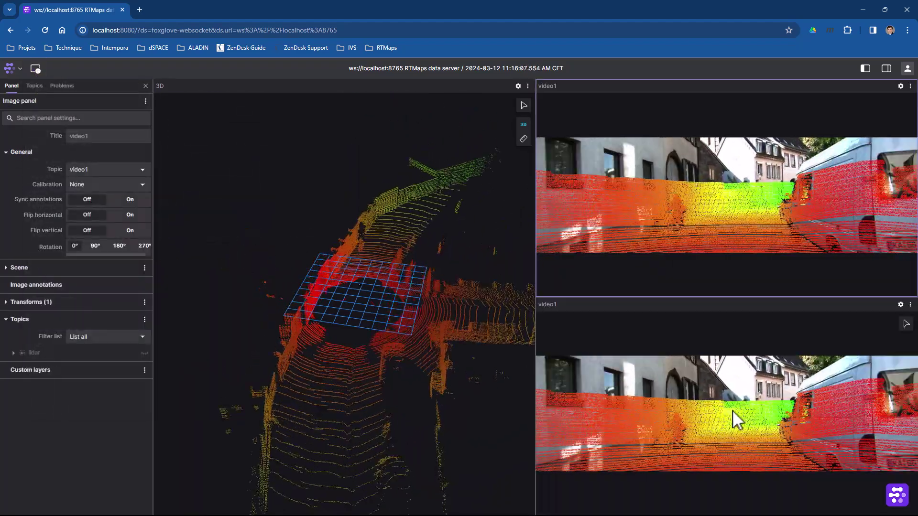
pyautogui.click(113, 169)
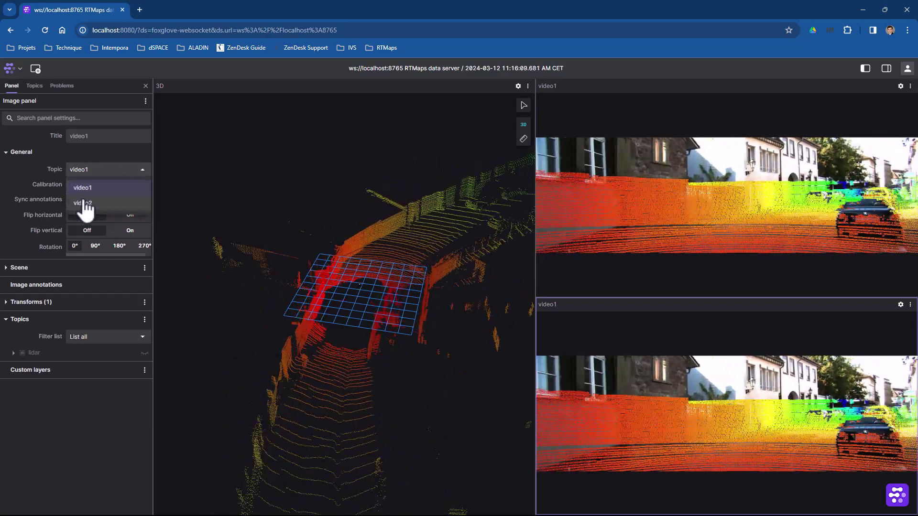
pyautogui.click(83, 205)
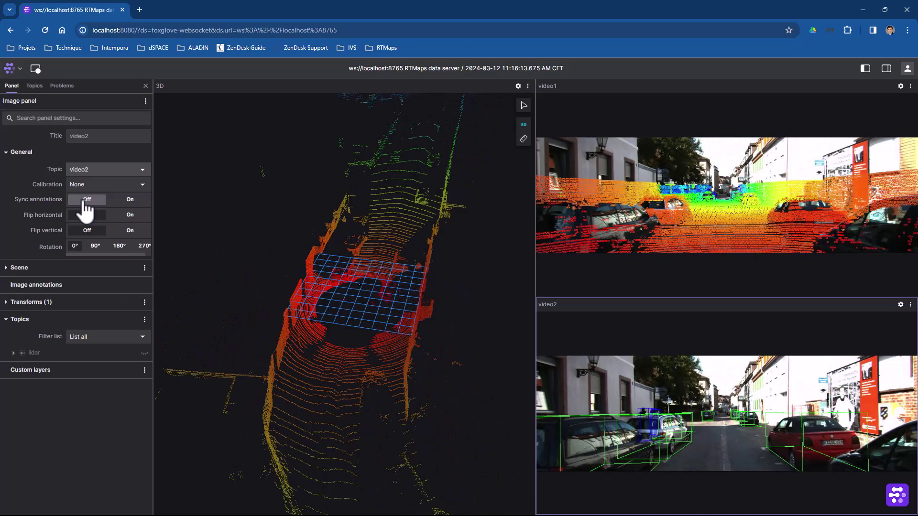
# - Stop the RTMaps diagram and raise Dashboard_1's channel count to four
pyautogui.hotkey('alt', 'Tab')
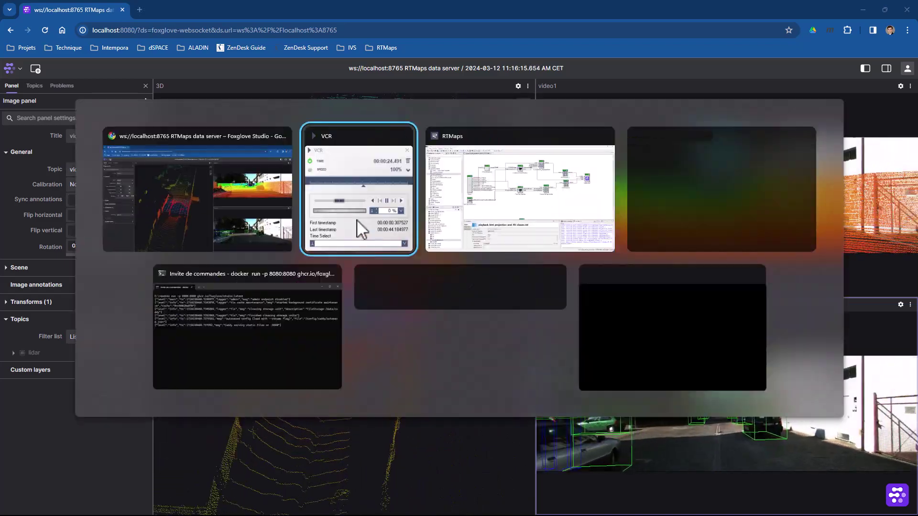
pyautogui.hotkey('alt', 'Tab')
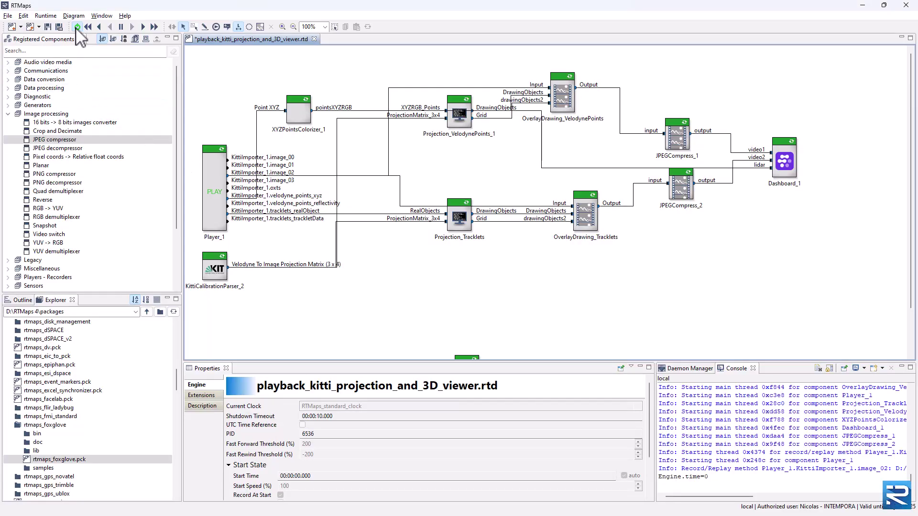
pyautogui.click(77, 27)
pyautogui.click(789, 155)
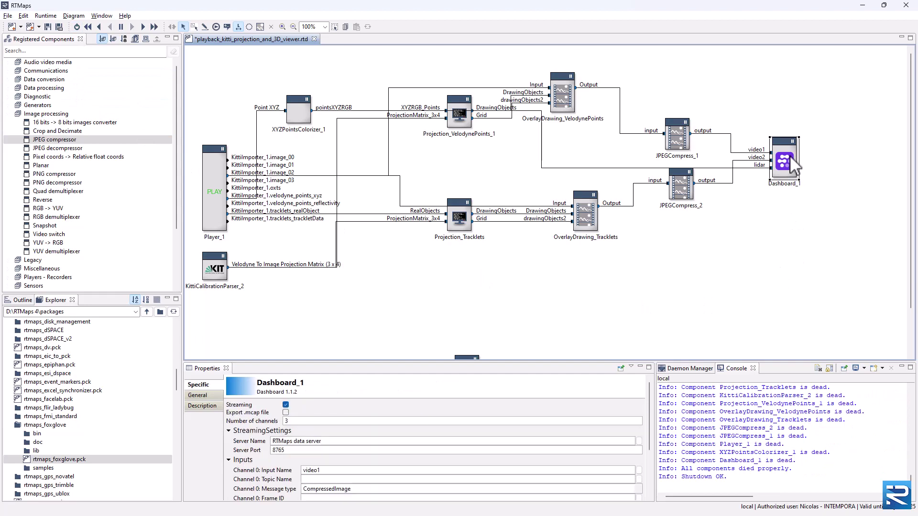
pyautogui.click(267, 419)
pyautogui.write('4')
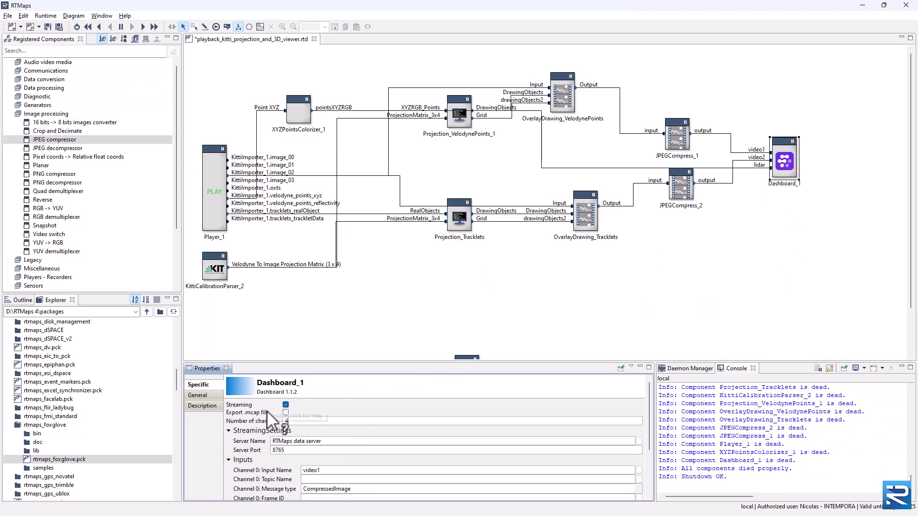
pyautogui.press('Return')
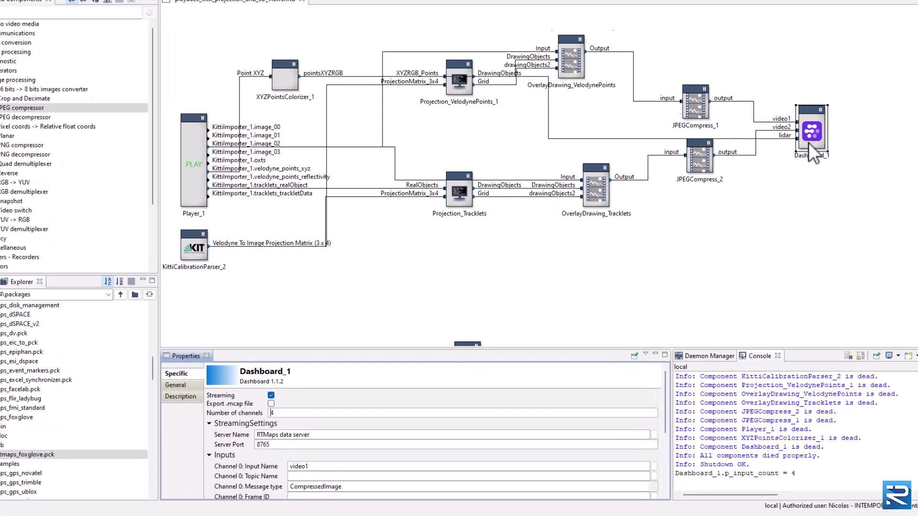
pyautogui.scroll(-2, 262, 416)
pyautogui.scroll(-3, 265, 430)
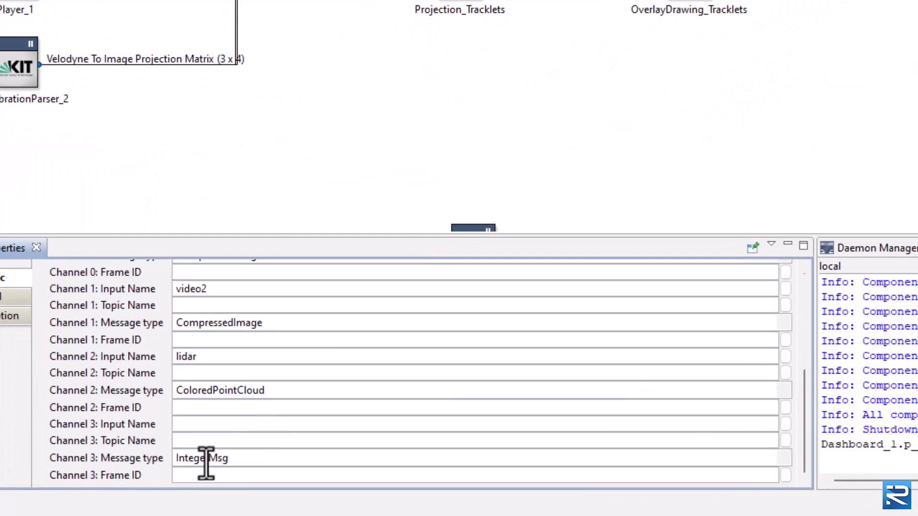
# - Make channel 3 a SceneUpdate input named tracklets, fed by Player_1's tracklets_realObject
pyautogui.click(188, 424)
pyautogui.write('tracklets')
pyautogui.press('Return')
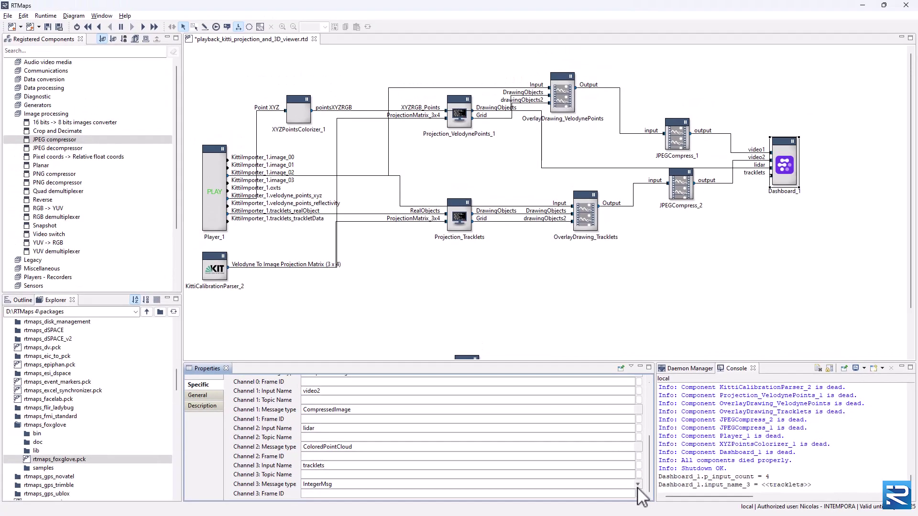
pyautogui.click(637, 487)
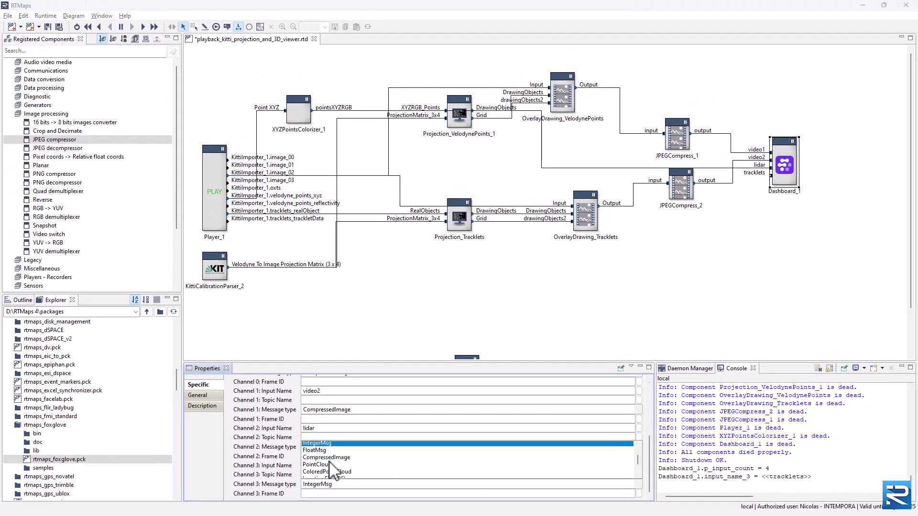
pyautogui.scroll(-2, 333, 470)
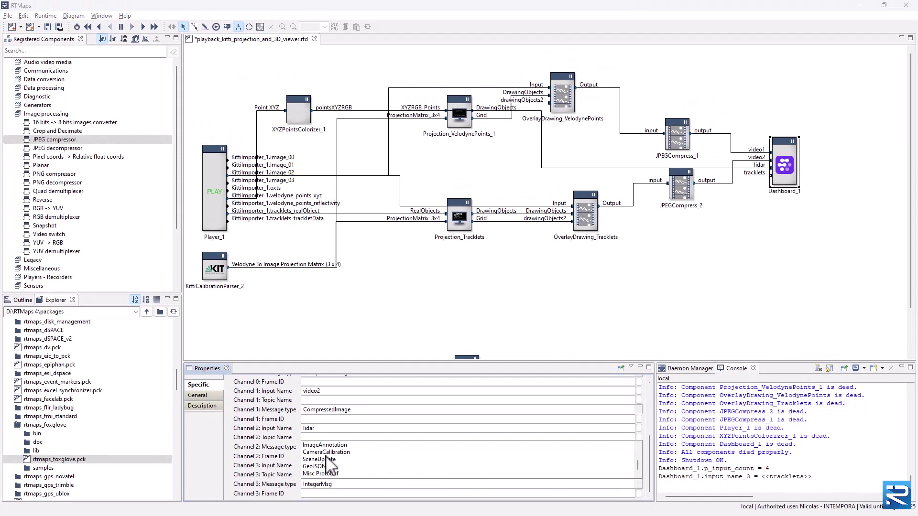
pyautogui.click(325, 460)
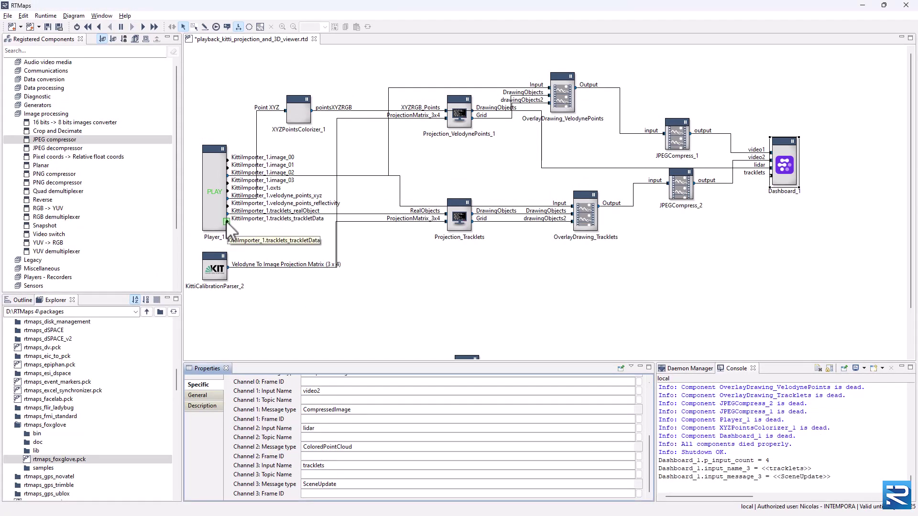
pyautogui.moveTo(227, 216); pyautogui.dragTo(784, 192)
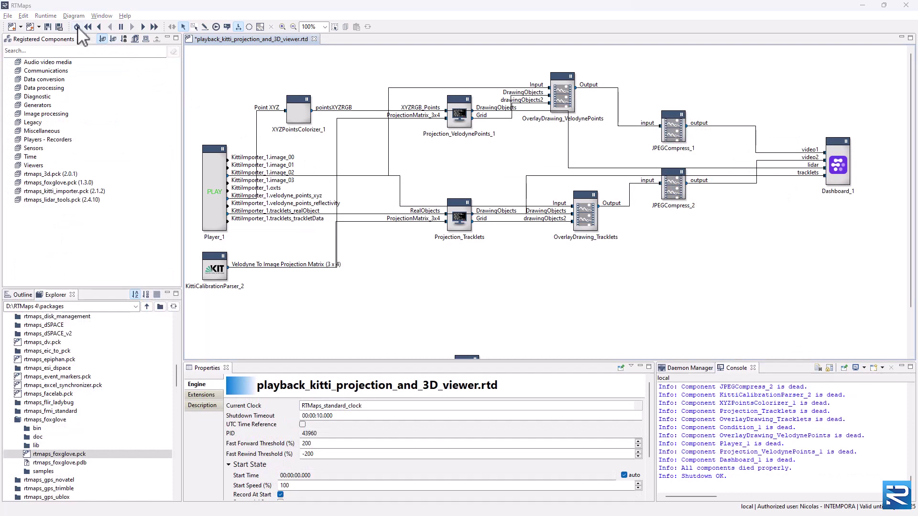
# - Start the KITTI replay in RTMaps and switch to Foxglove Studio
pyautogui.click(78, 28)
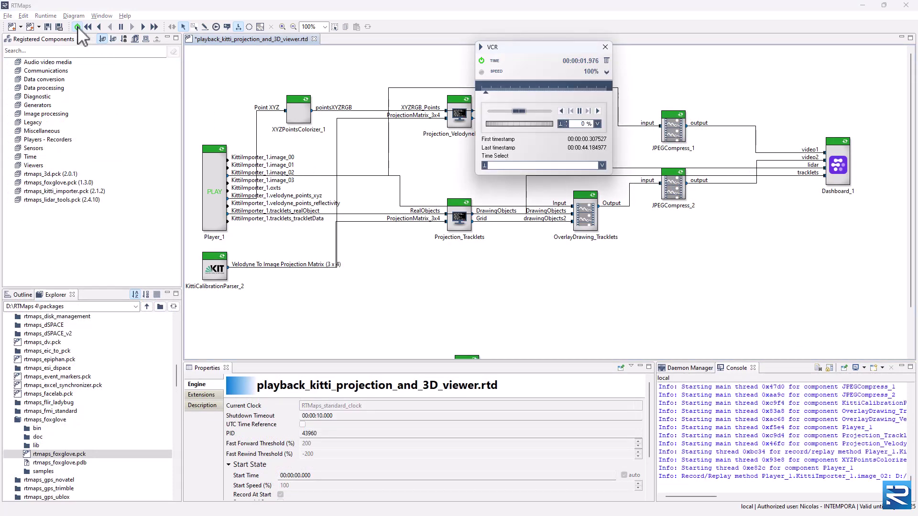
pyautogui.hotkey('alt', 'Tab')
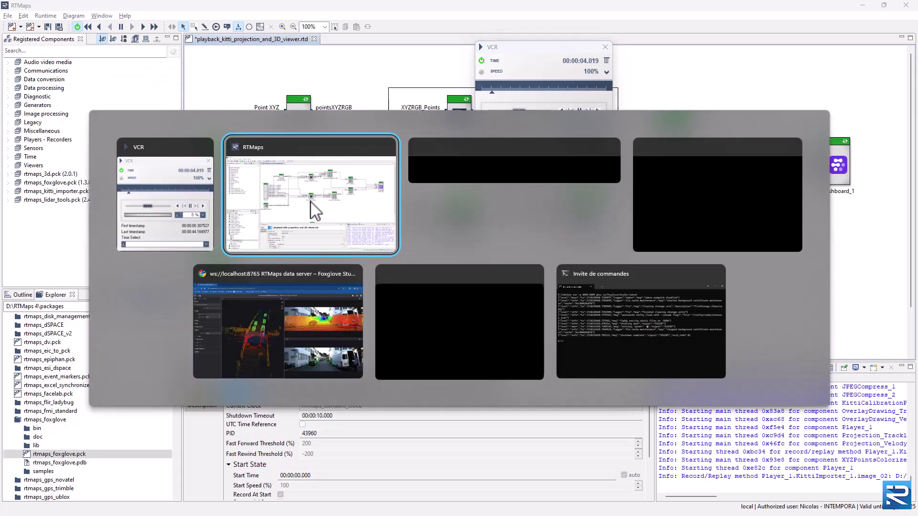
pyautogui.press('Tab')
pyautogui.press('Tab')
pyautogui.press('Tab')
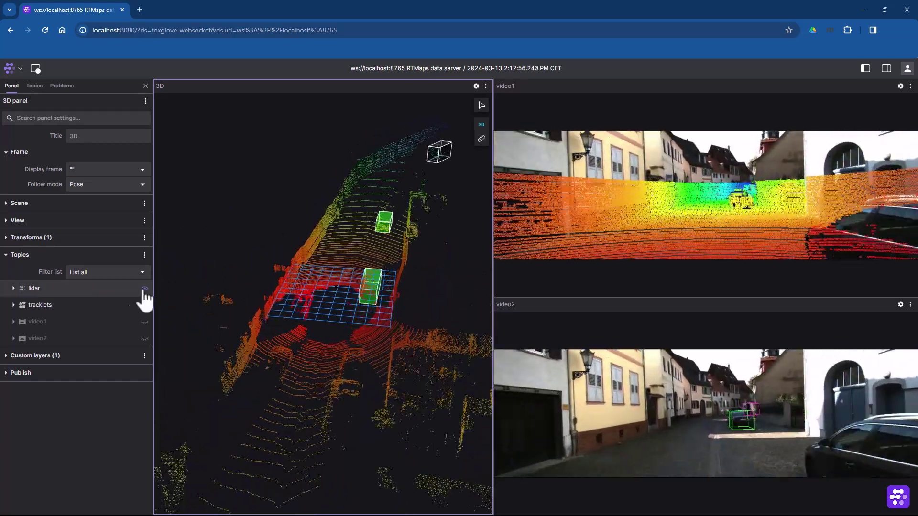
# - Toggle the tracklets layer off and on, check its settings, and orbit the 3D view
pyautogui.click(144, 305)
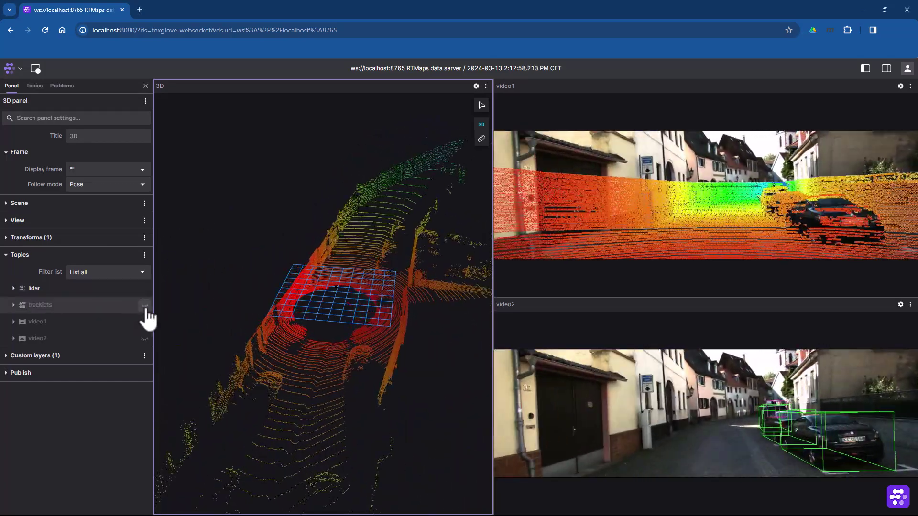
pyautogui.click(144, 305)
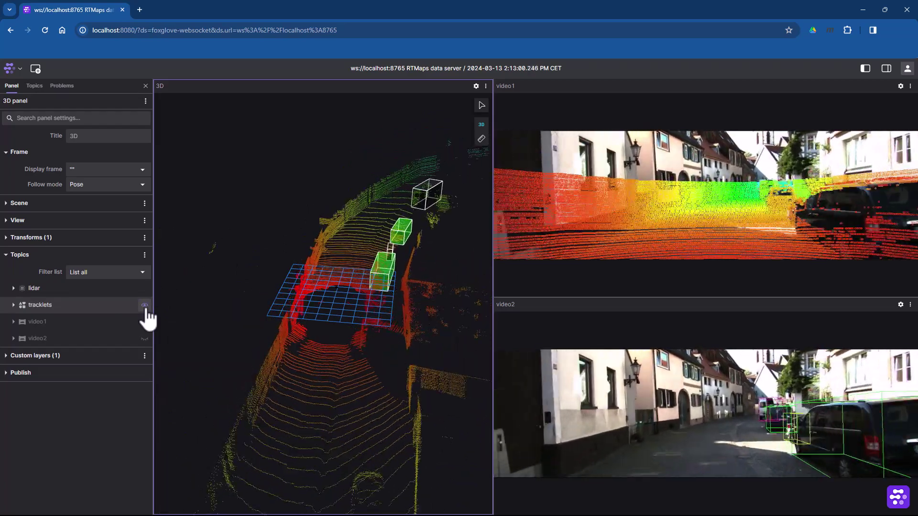
pyautogui.click(13, 307)
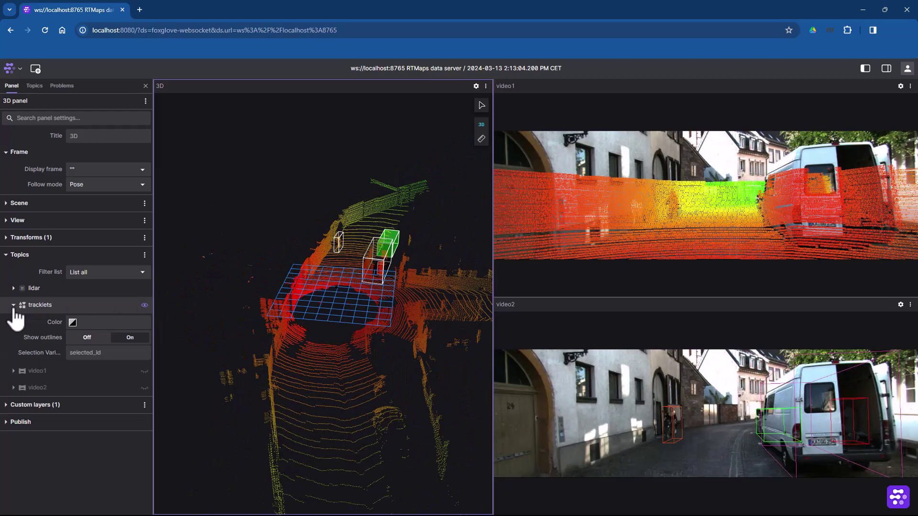
pyautogui.click(14, 306)
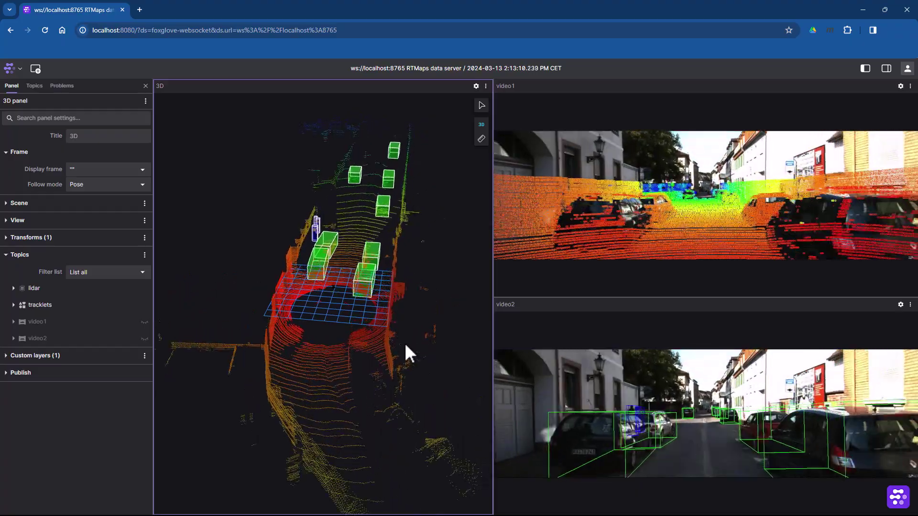
pyautogui.moveTo(393, 343)
pyautogui.mouseDown()
pyautogui.moveTo(360, 351)
pyautogui.moveTo(336, 338)
pyautogui.moveTo(393, 342)
pyautogui.moveTo(394, 365)
pyautogui.moveTo(306, 311)
pyautogui.moveTo(366, 306)
pyautogui.moveTo(381, 284)
pyautogui.moveTo(371, 286)
pyautogui.moveTo(360, 355)
pyautogui.moveTo(358, 333)
pyautogui.moveTo(349, 351)
pyautogui.moveTo(348, 332)
pyautogui.moveTo(352, 365)
pyautogui.mouseUp()
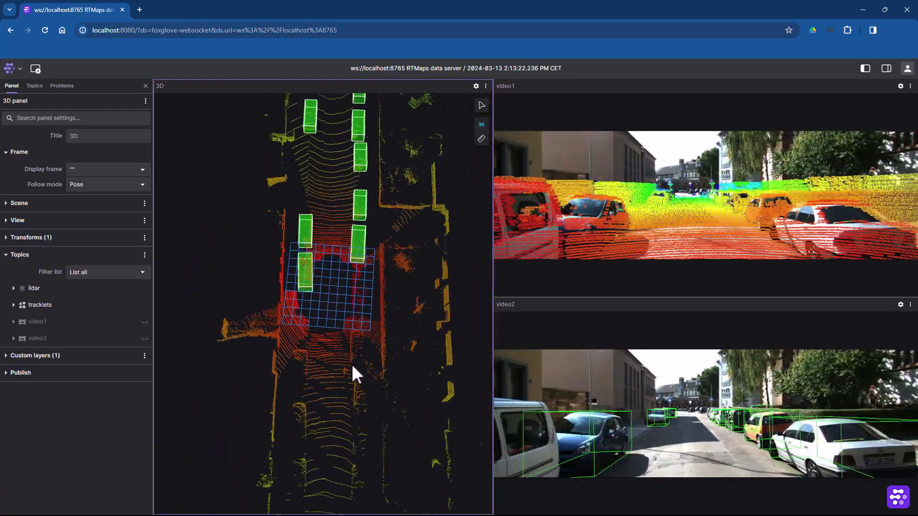
# - Stop the KITTI replay, load demo_ergo_foxglove.rtd discarding changes, and search for Foxglove Studio
pyautogui.hotkey('alt', 'Tab')
pyautogui.hotkey('alt', 'Tab')
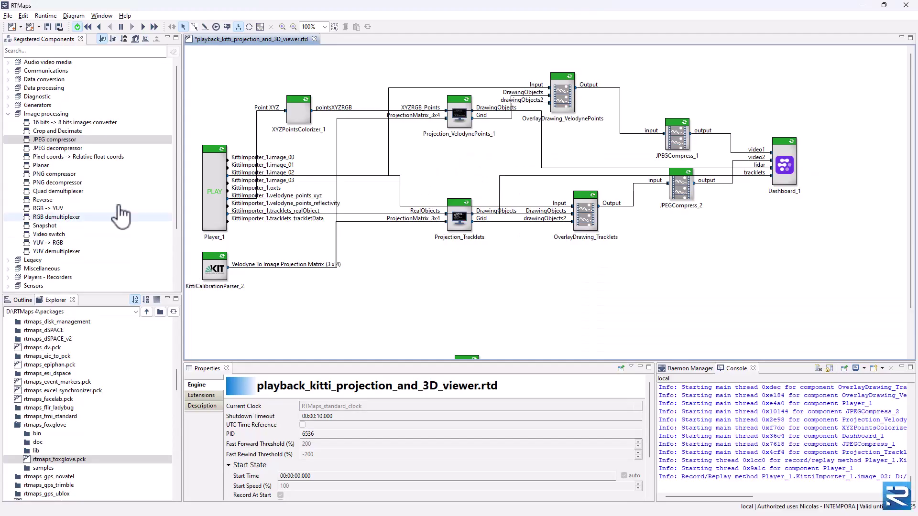
pyautogui.click(78, 27)
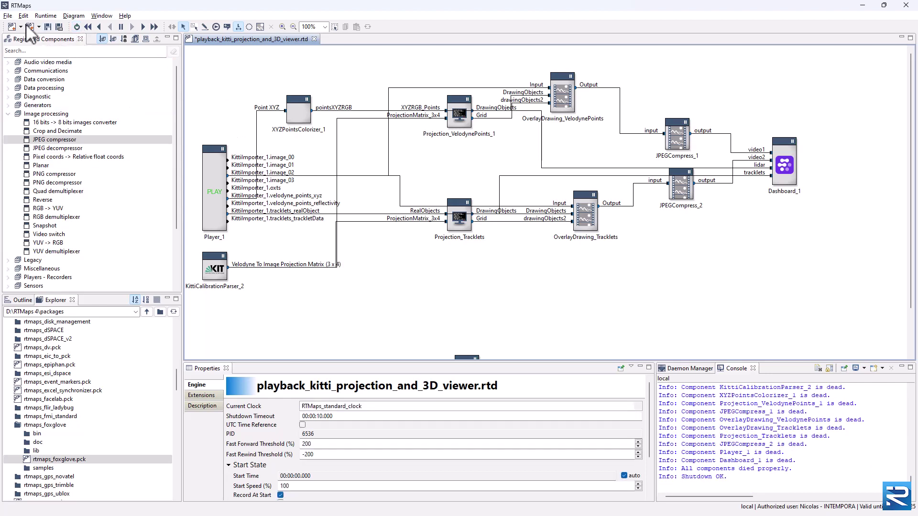
pyautogui.click(7, 18)
pyautogui.moveTo(43, 113)
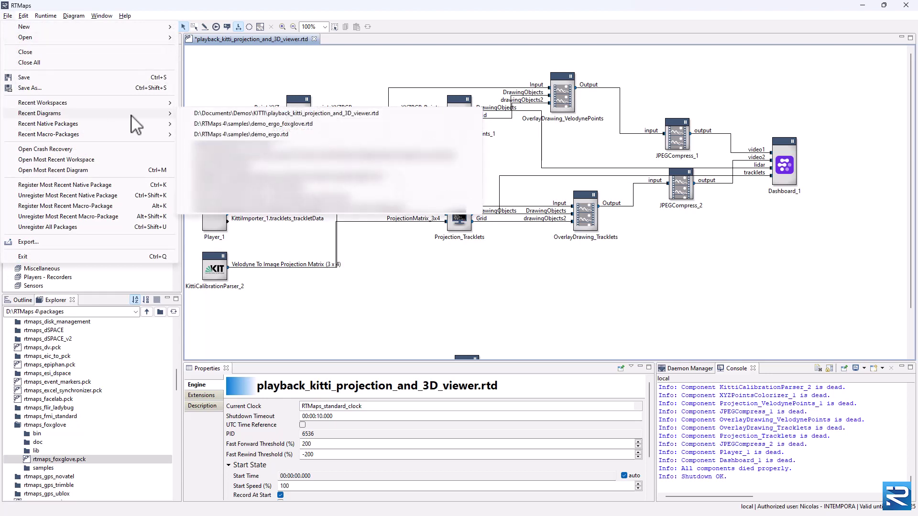
pyautogui.click(247, 124)
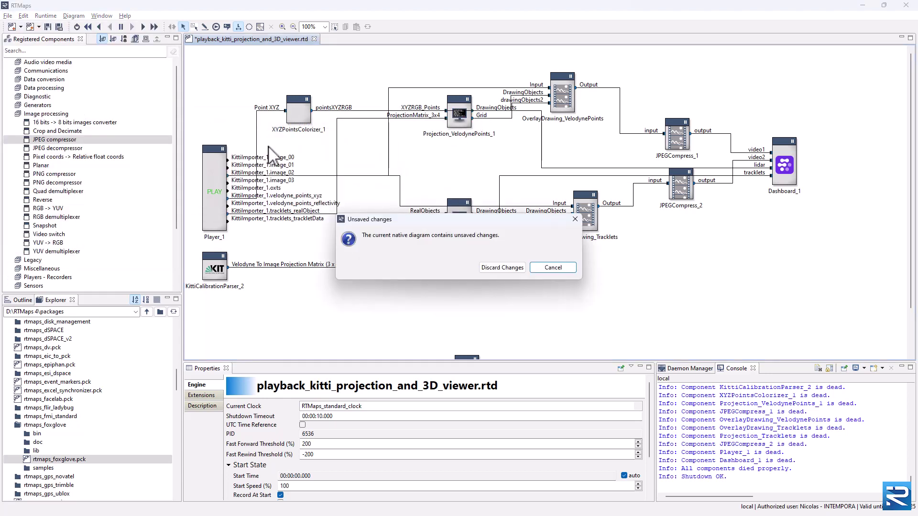
pyautogui.click(501, 268)
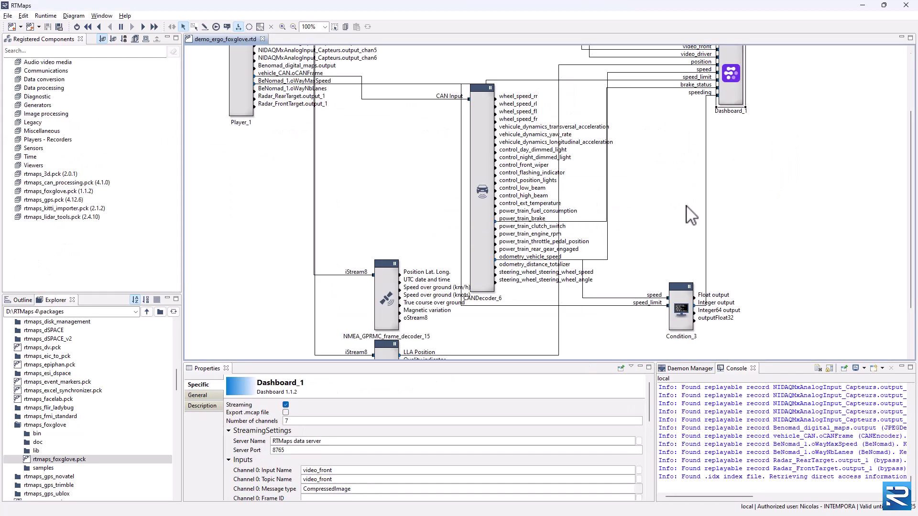
pyautogui.scroll(2, 691, 215)
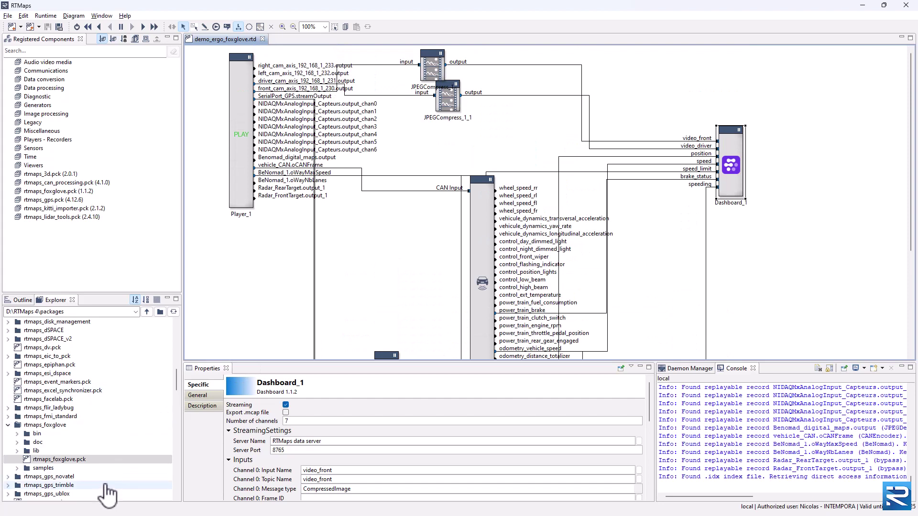
pyautogui.press('super')
pyautogui.write('fox')
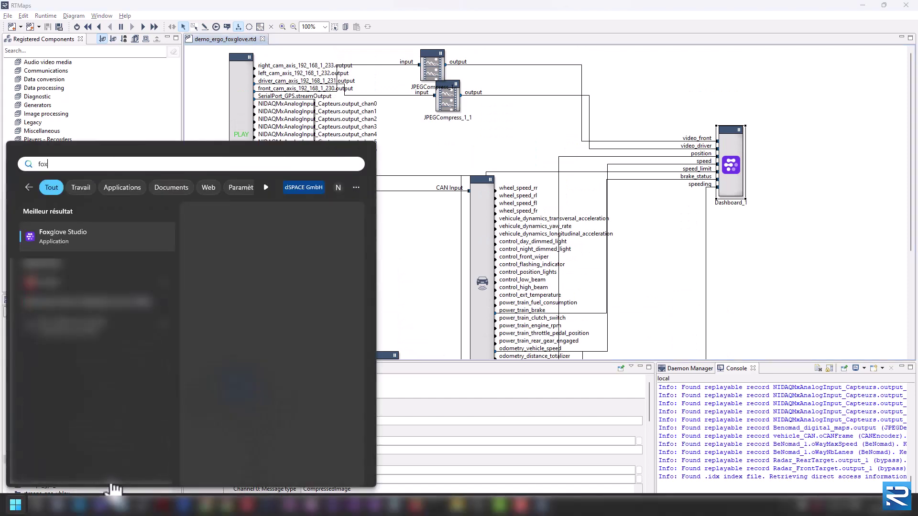
# - Launch Foxglove Studio and connect via Foxglove WebSocket to ws://localhost:8765
pyautogui.click(53, 234)
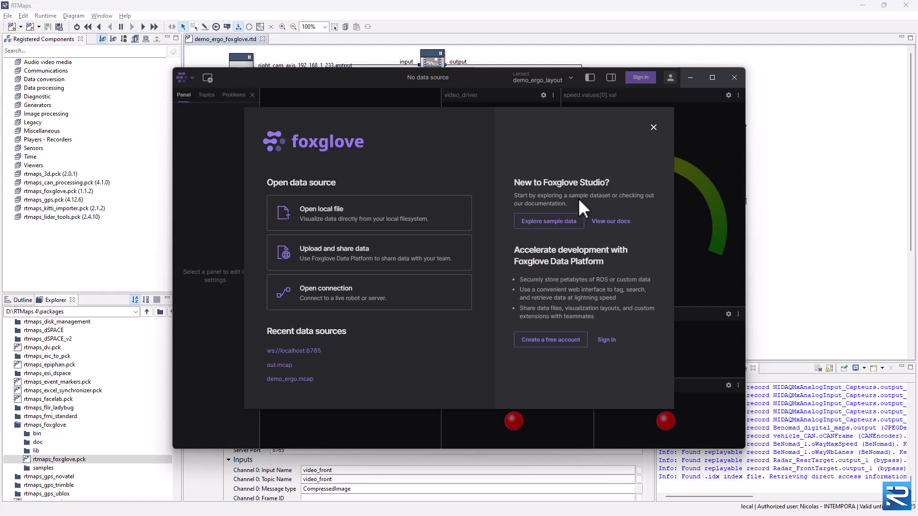
pyautogui.click(316, 307)
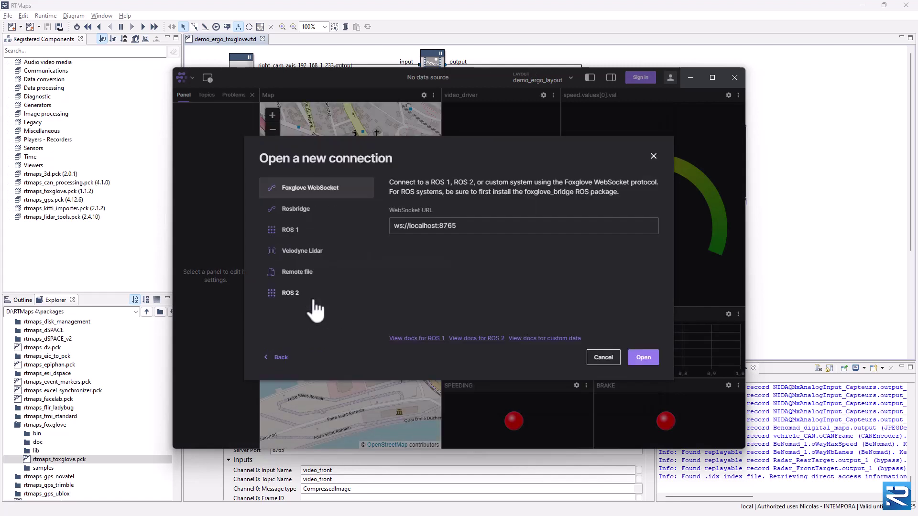
pyautogui.click(643, 357)
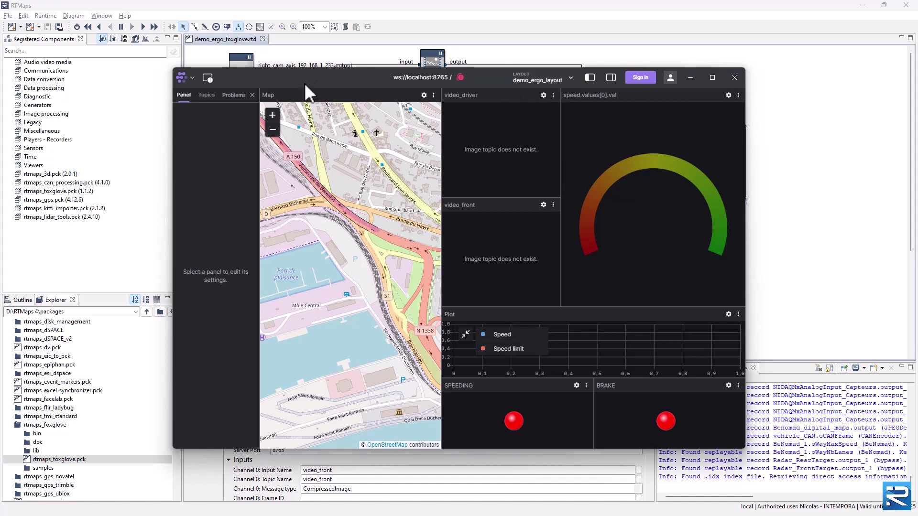
# - Collapse the Foxglove sidebar to widen the panels, then run the ergo diagram in RTMaps
pyautogui.click(253, 103)
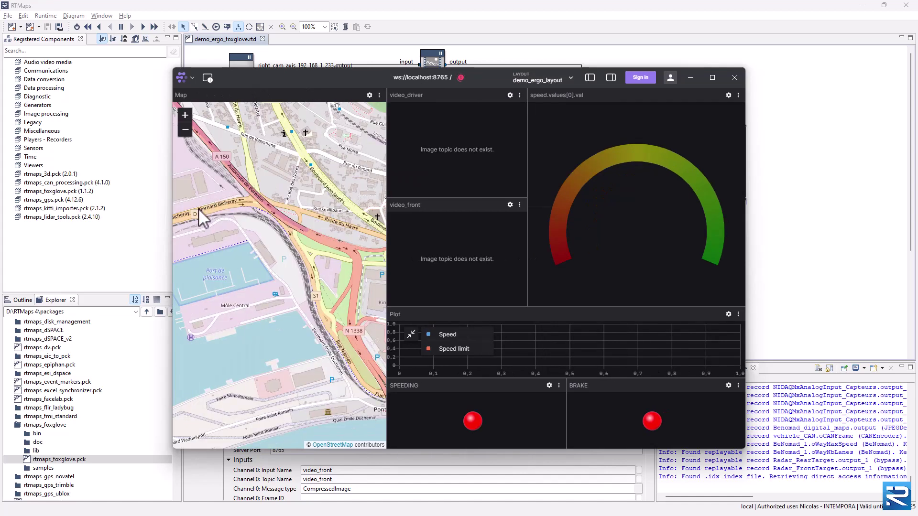
pyautogui.click(829, 255)
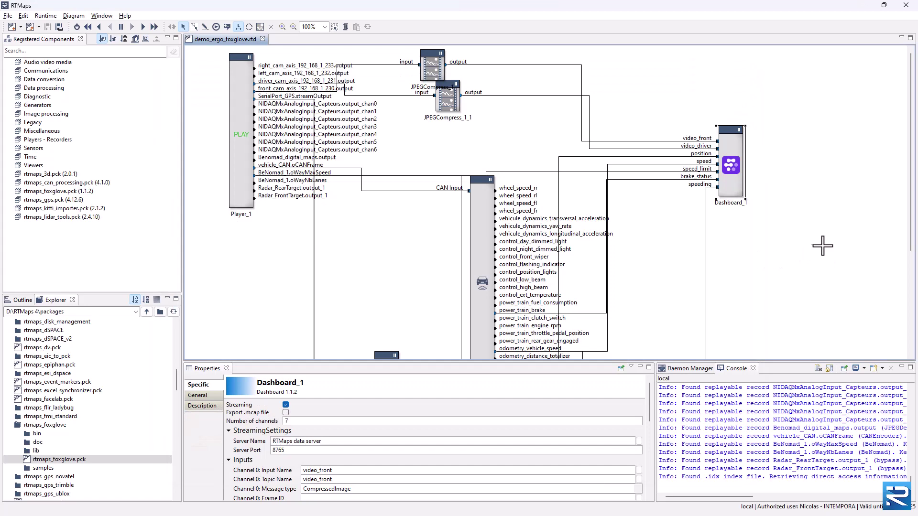
pyautogui.click(78, 28)
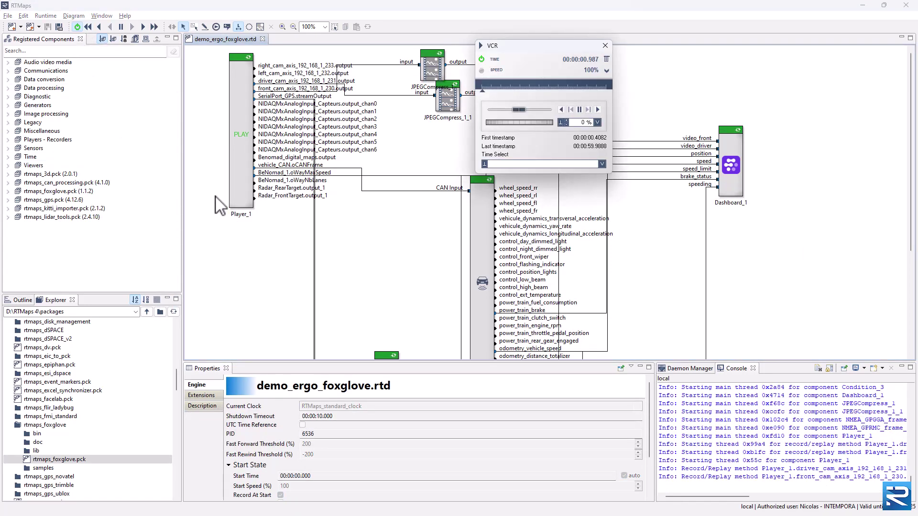
# - Return to Foxglove Studio to watch the map, cameras, speed gauge and indicators update
pyautogui.hotkey('alt', 'Tab')
pyautogui.hotkey('alt', 'Tab')
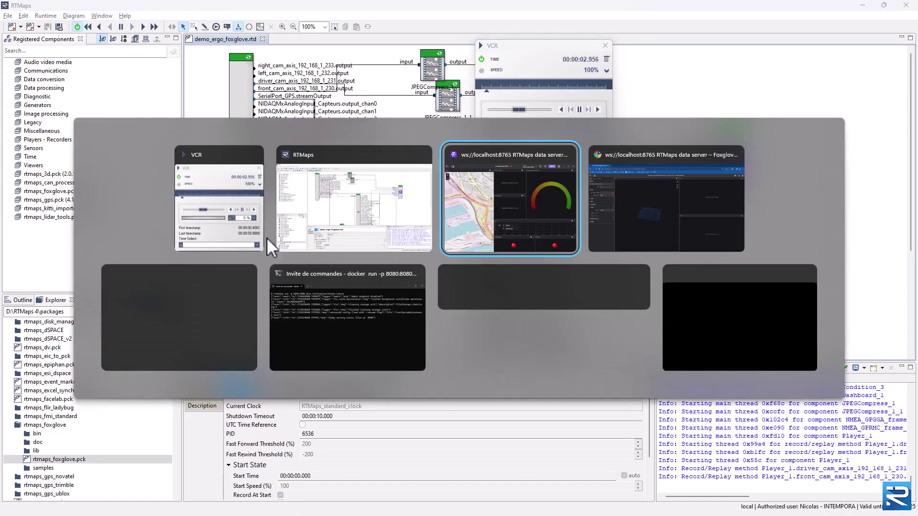